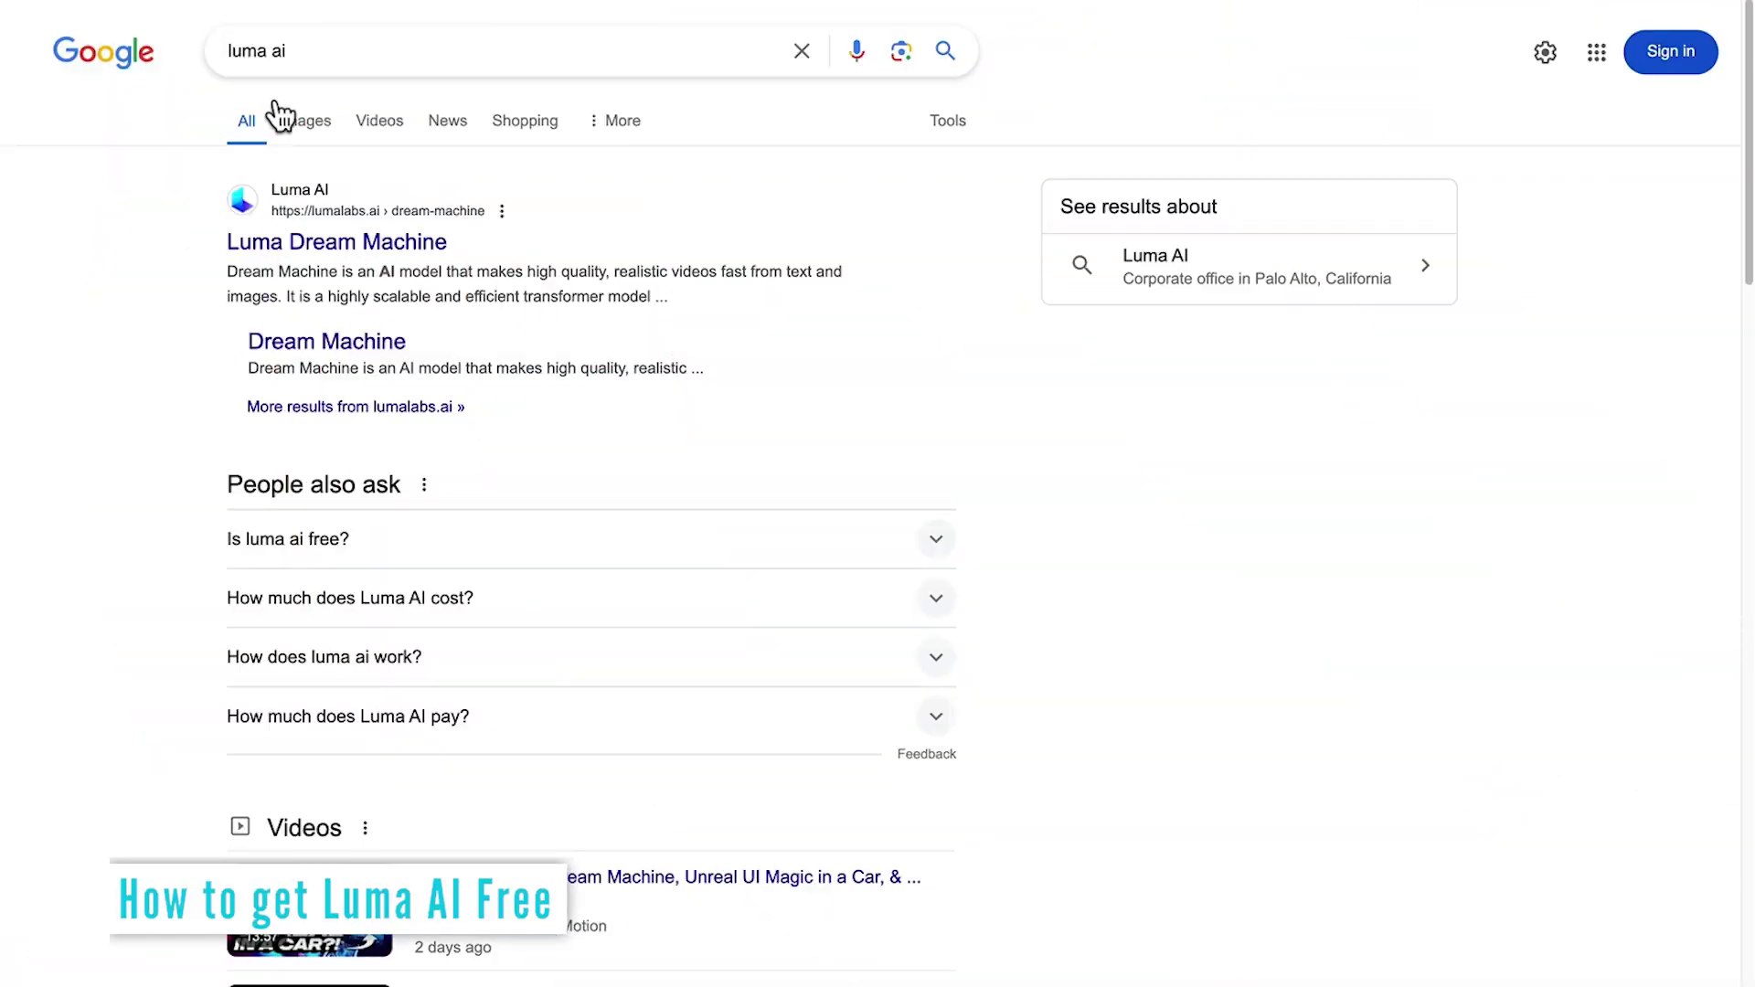
# Open the Luma Dream Machine site from the search results and sign in with a Google account.
pyautogui.click(313, 245)
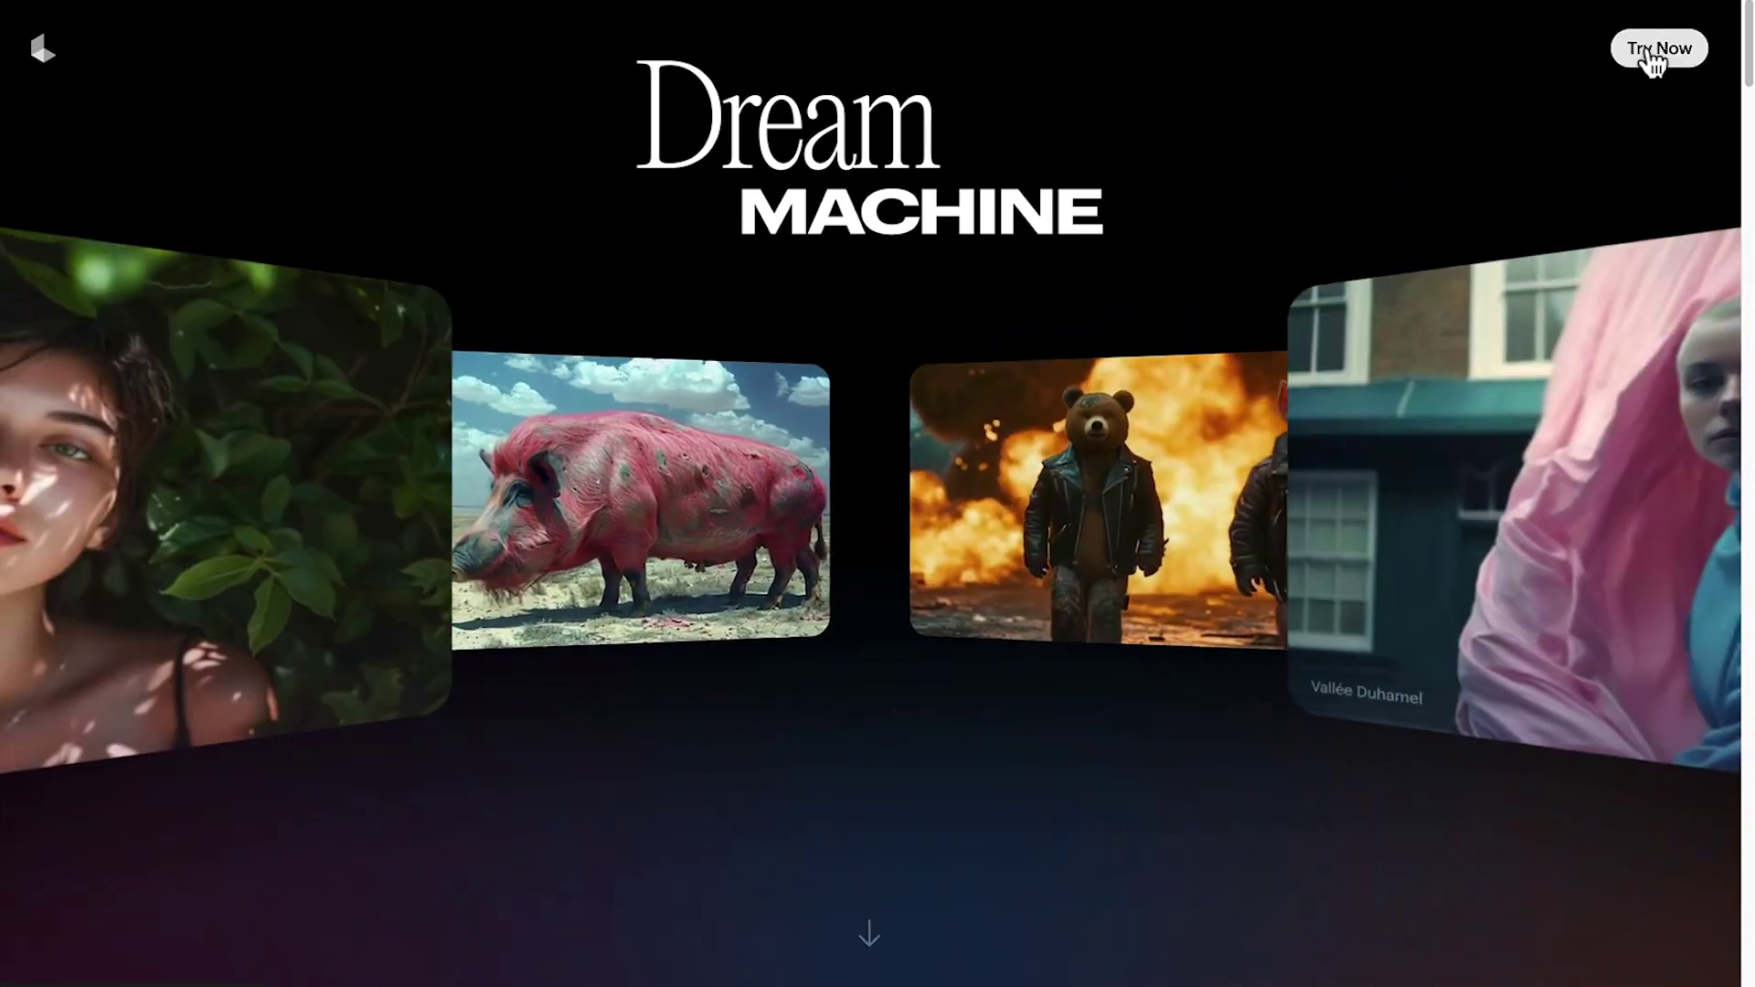
pyautogui.click(1650, 50)
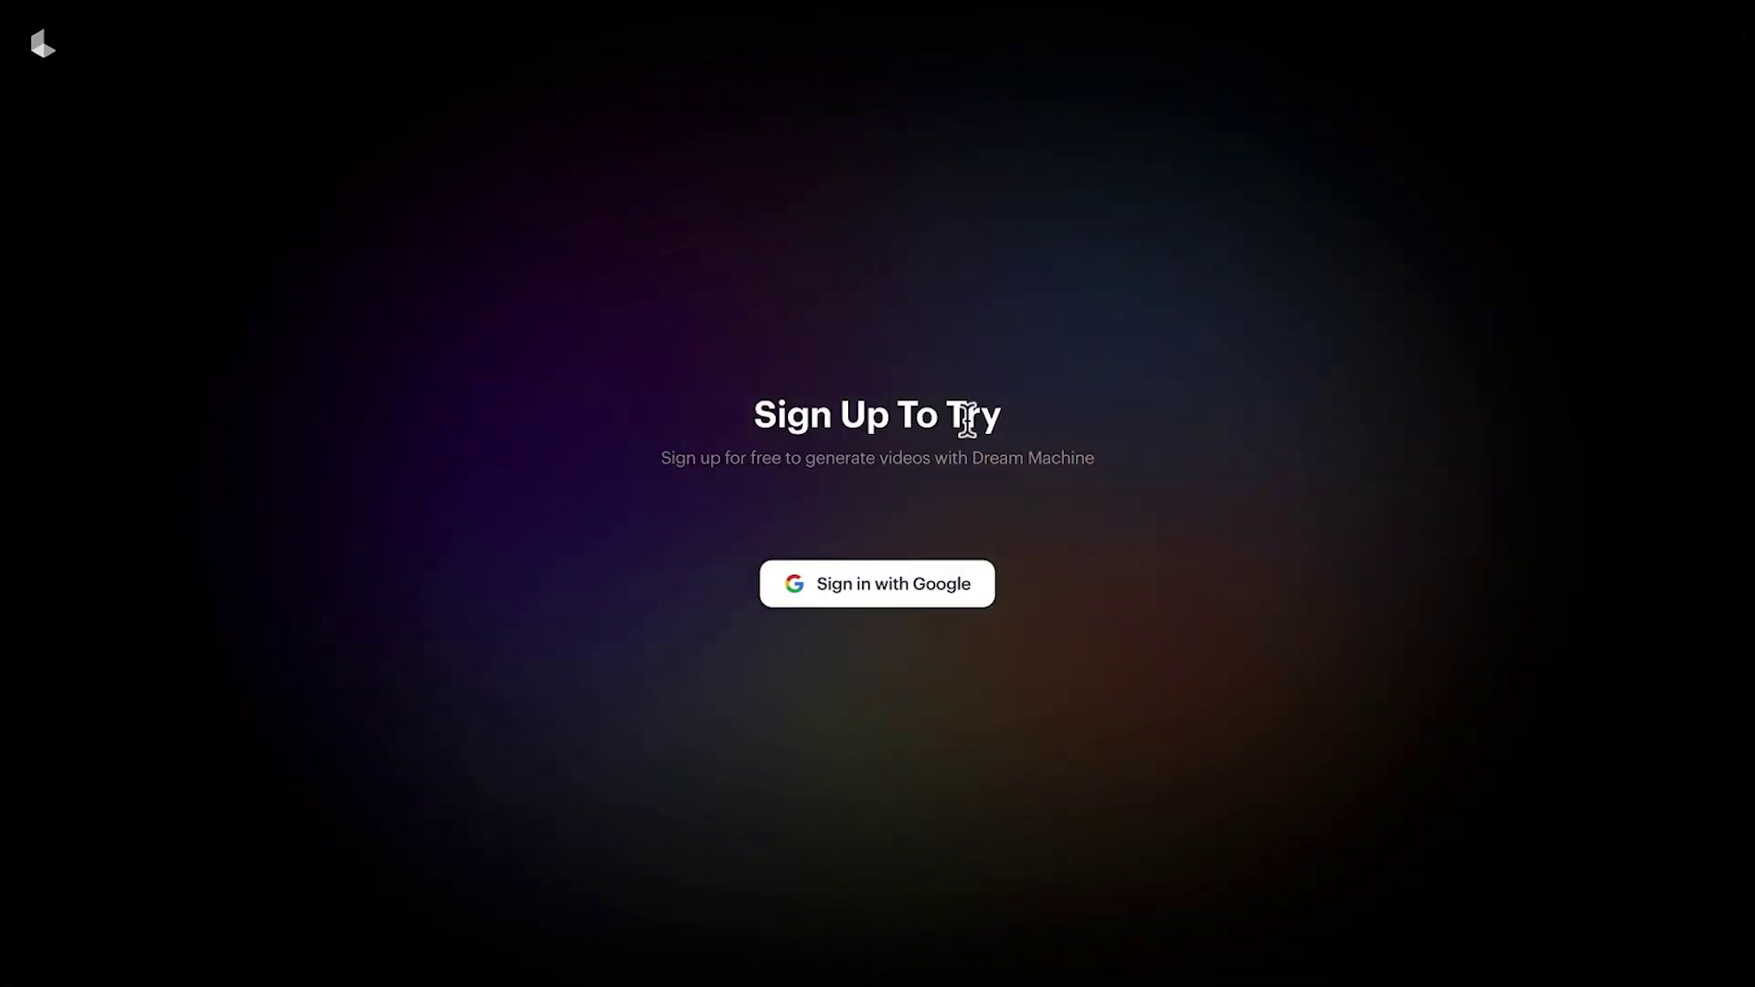
pyautogui.click(885, 576)
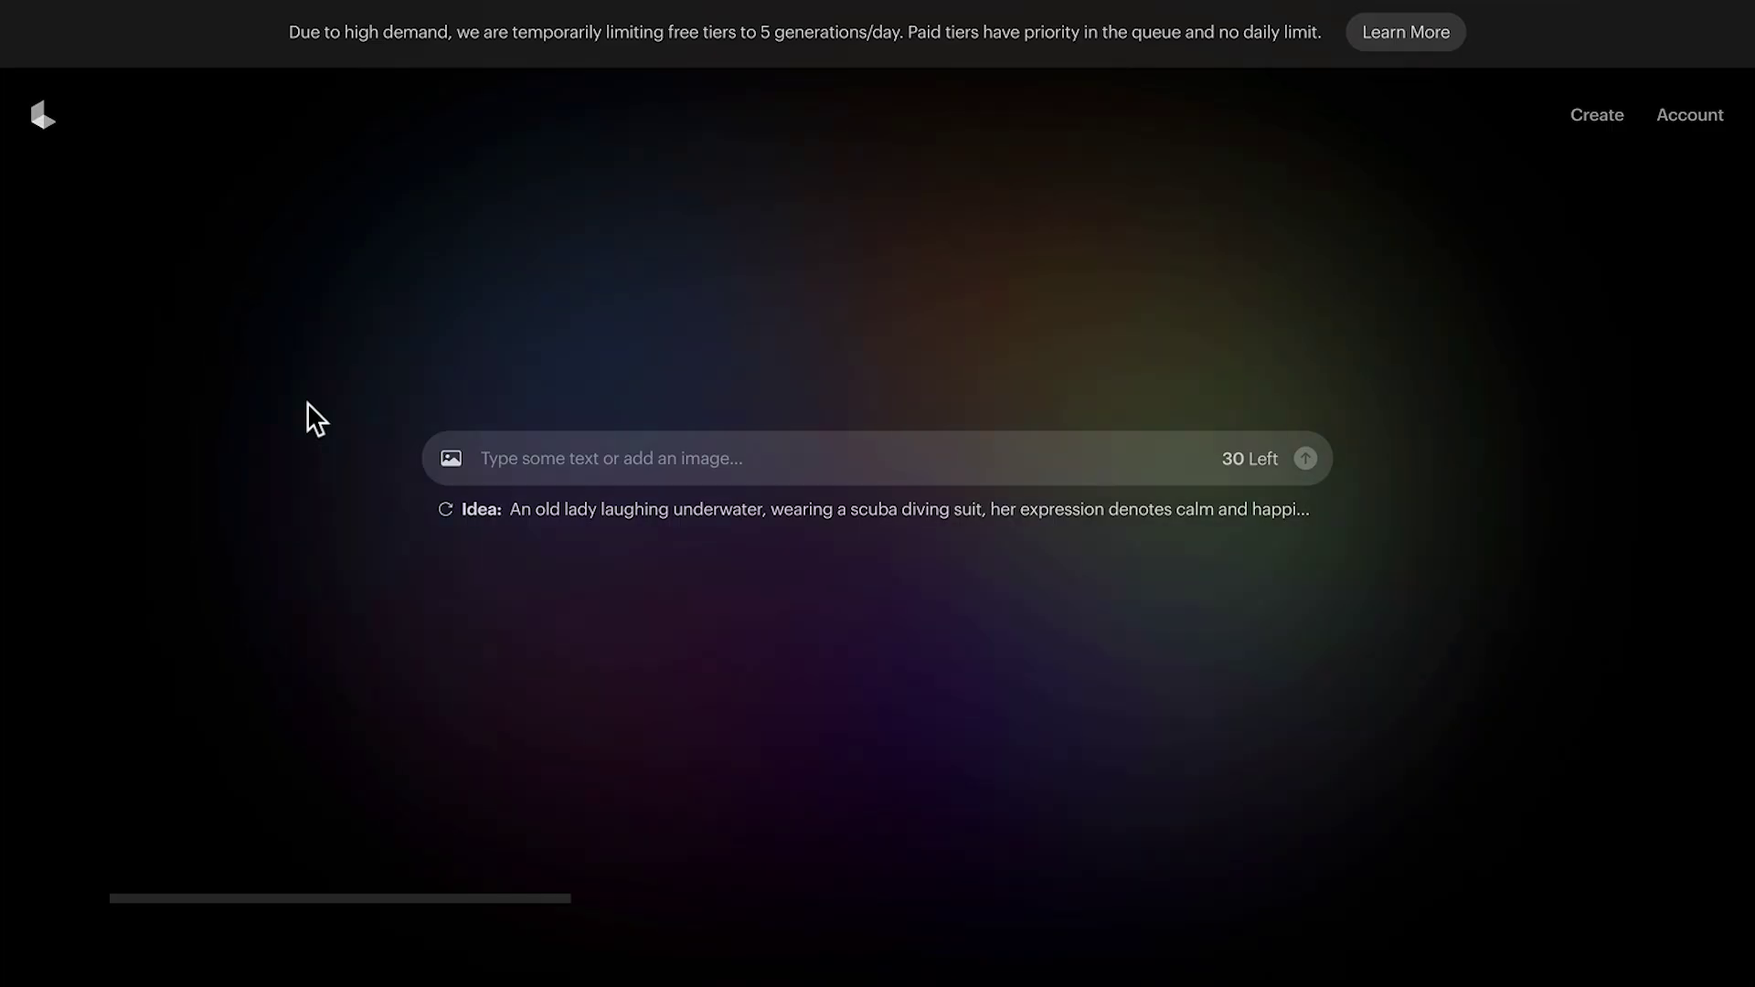
pyautogui.click(307, 403)
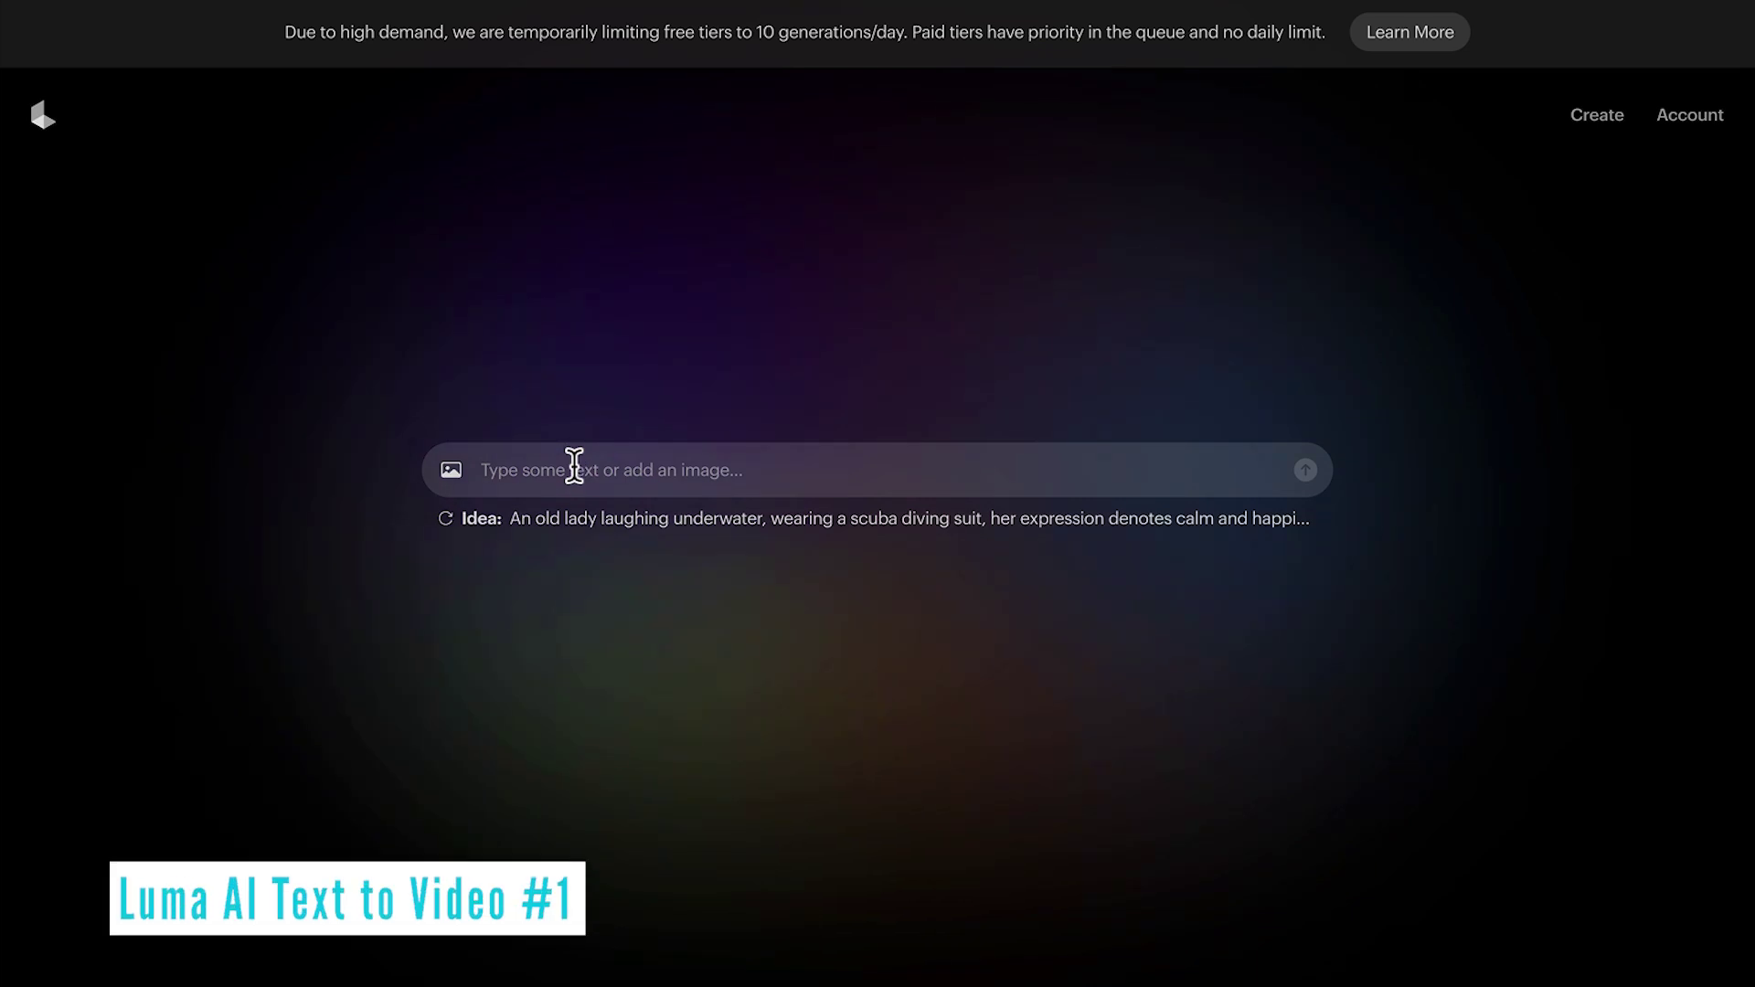
# Paste the tranquil beach-at-sunset prompt and switch off Enhance prompt.
pyautogui.write('A tranquil beach scene with waves gently lapping the shore and a beautiful sunset')
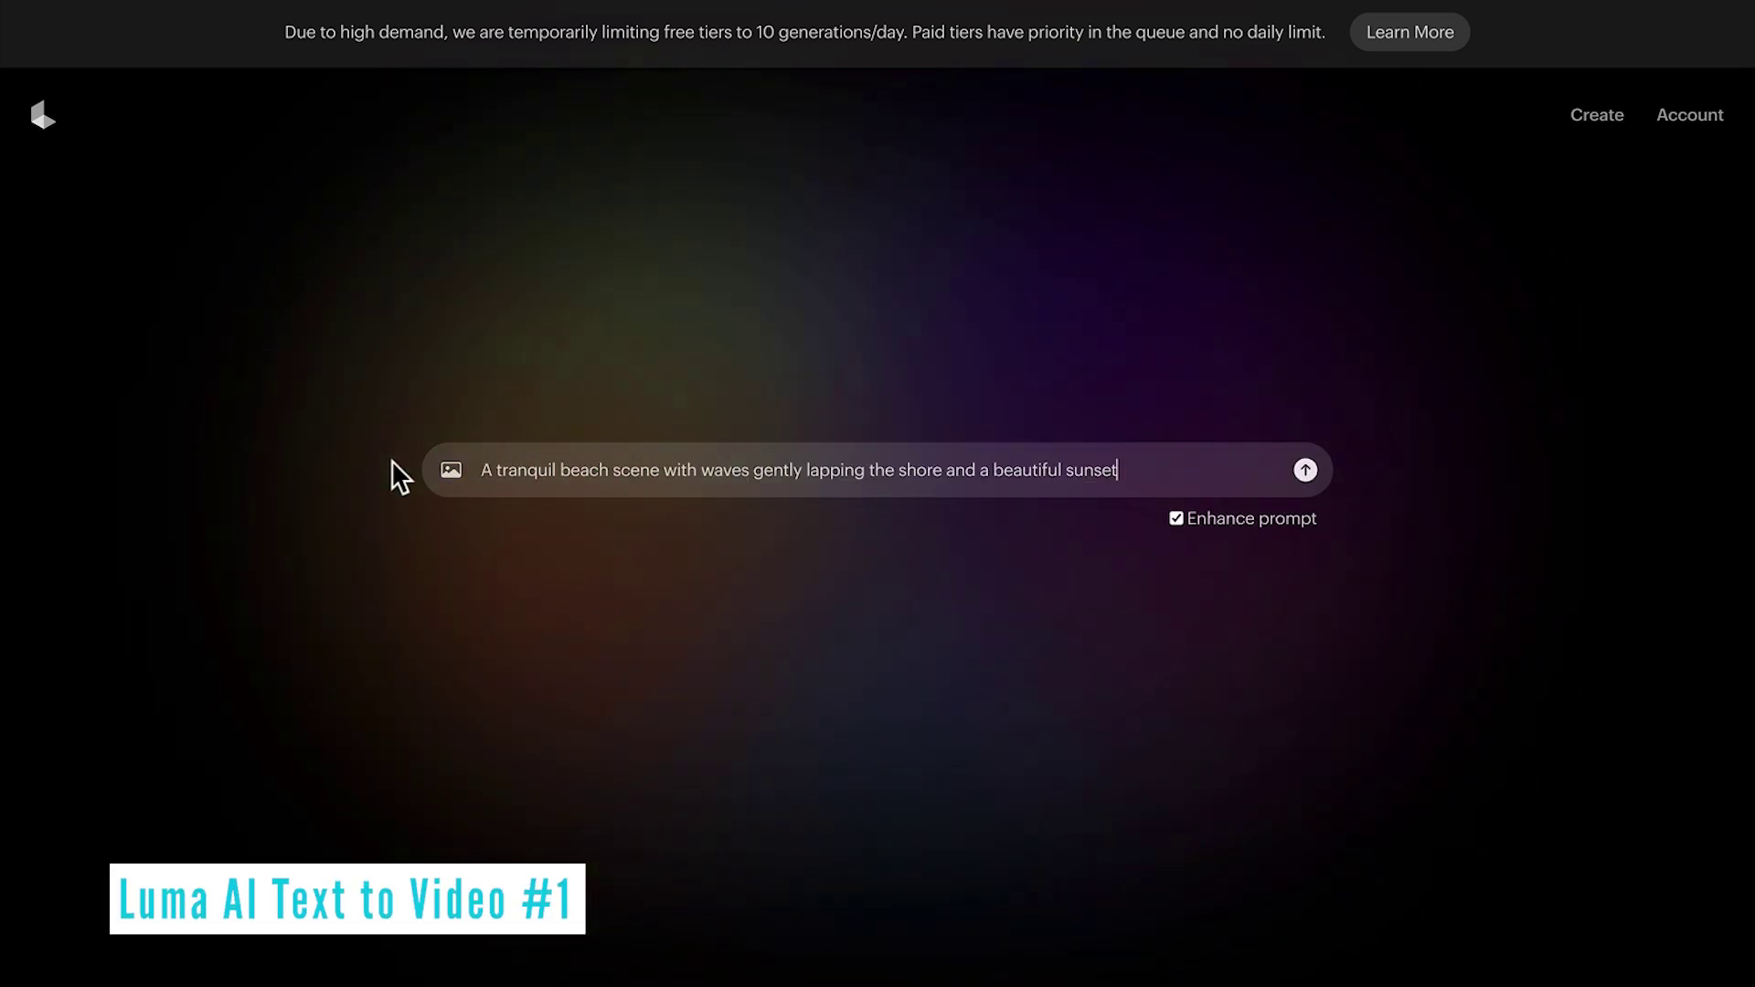
pyautogui.click(1178, 518)
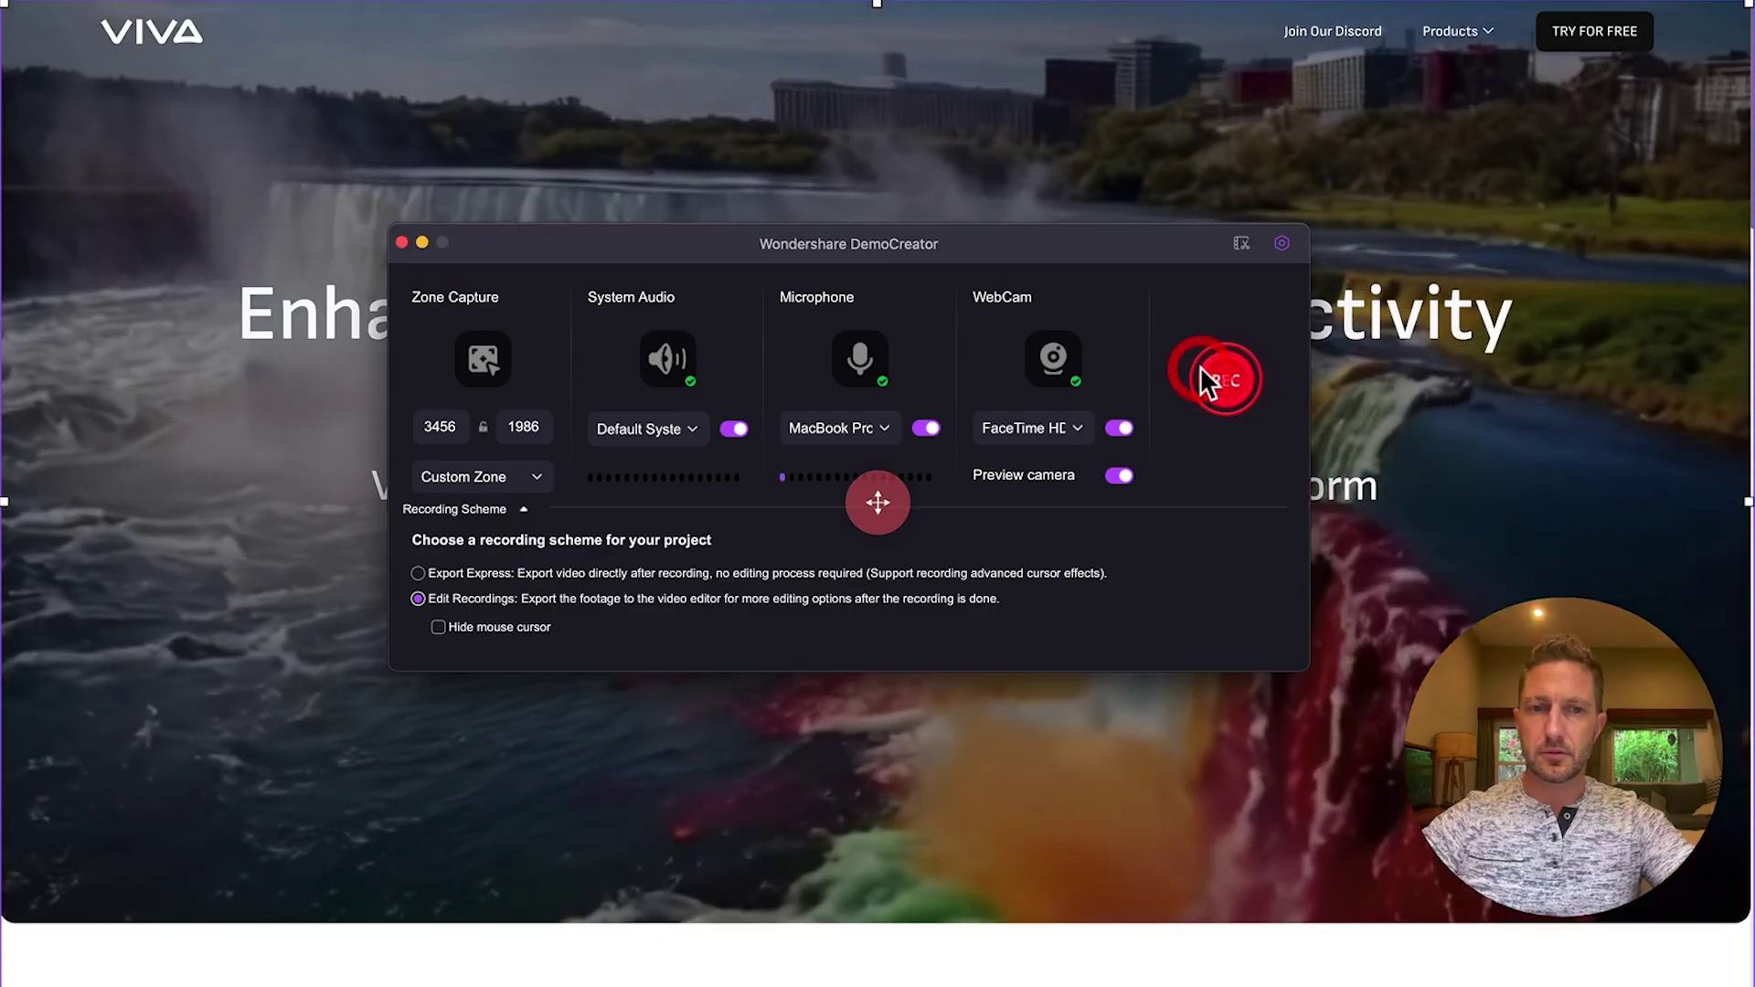
# Start the DemoCreator recording, split all tracks at 00:00:13:00, and choose YouTube for export.
pyautogui.click(1199, 366)
pyautogui.scroll(-8, 1200, 366)
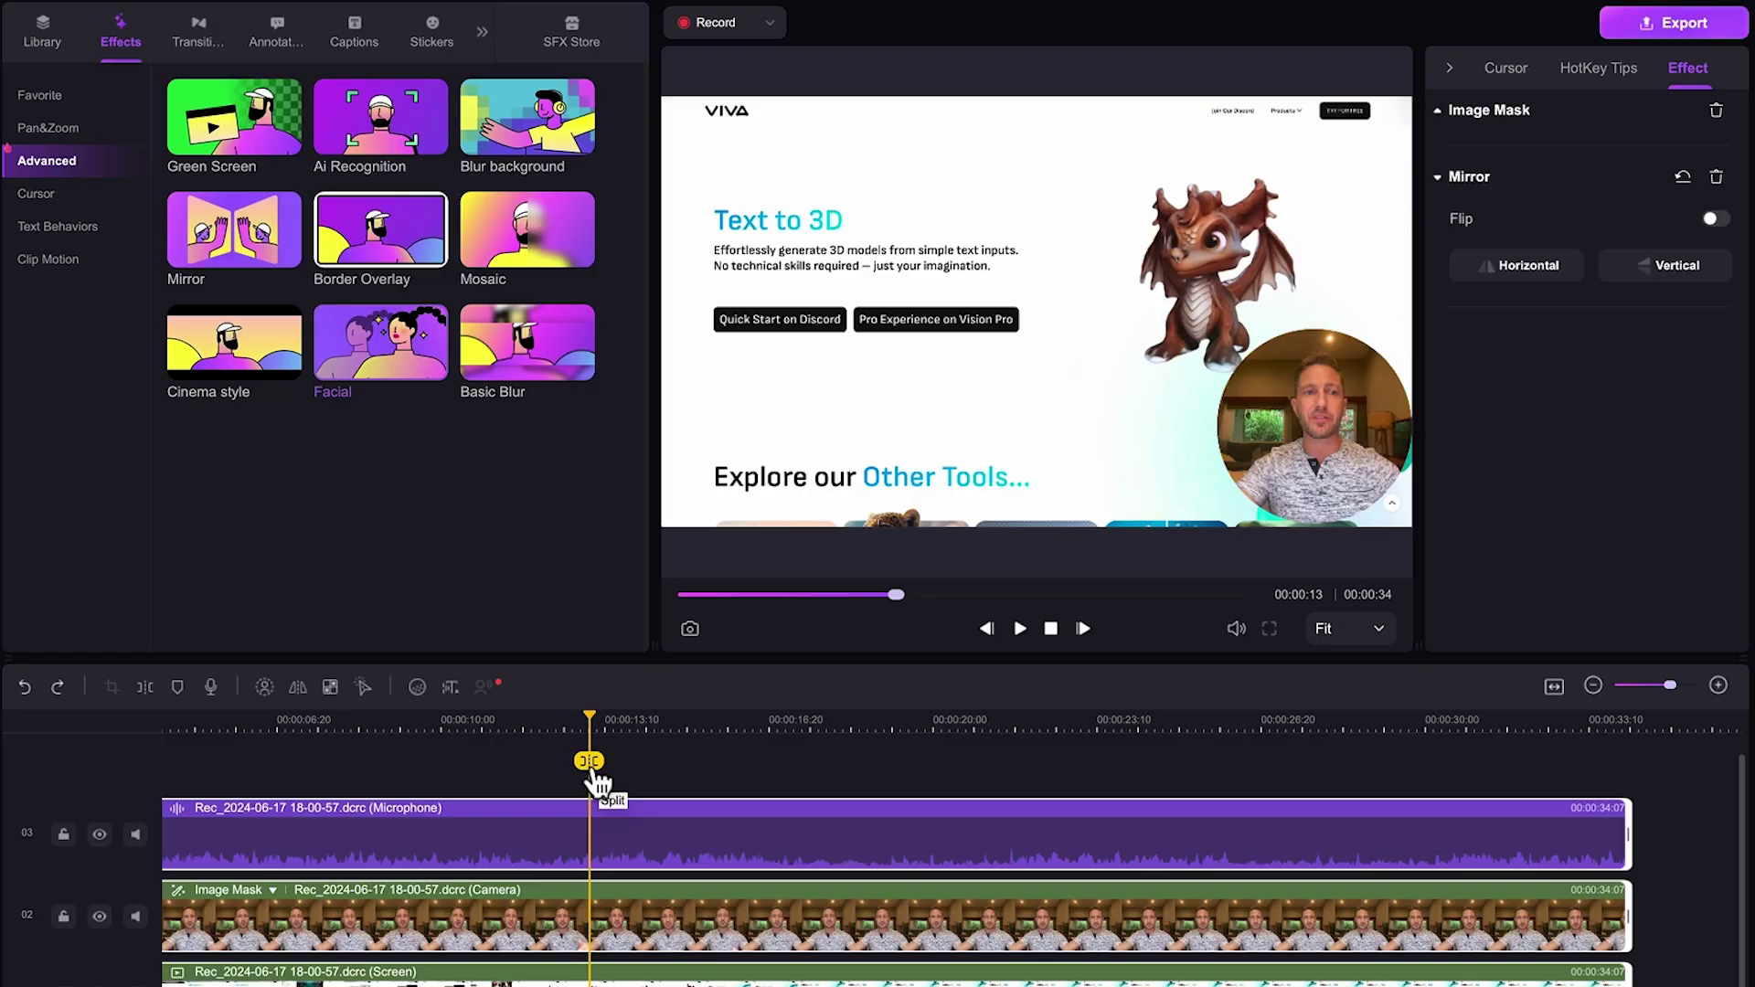
pyautogui.click(590, 764)
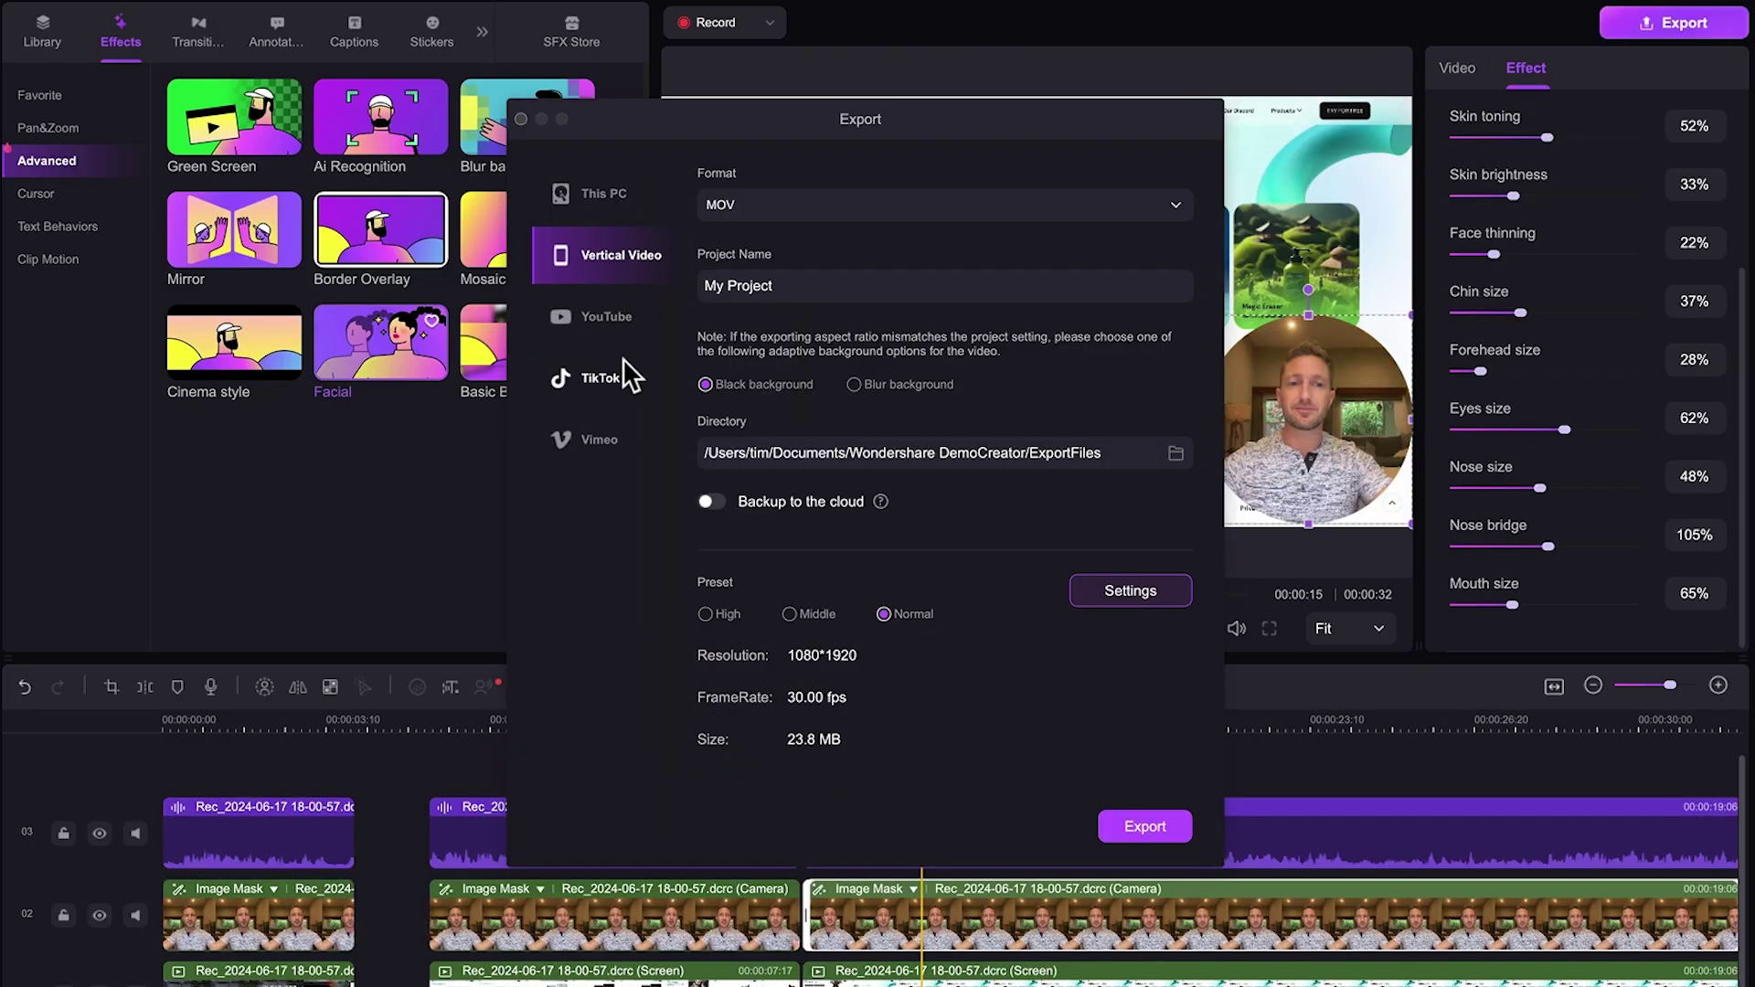
pyautogui.click(600, 320)
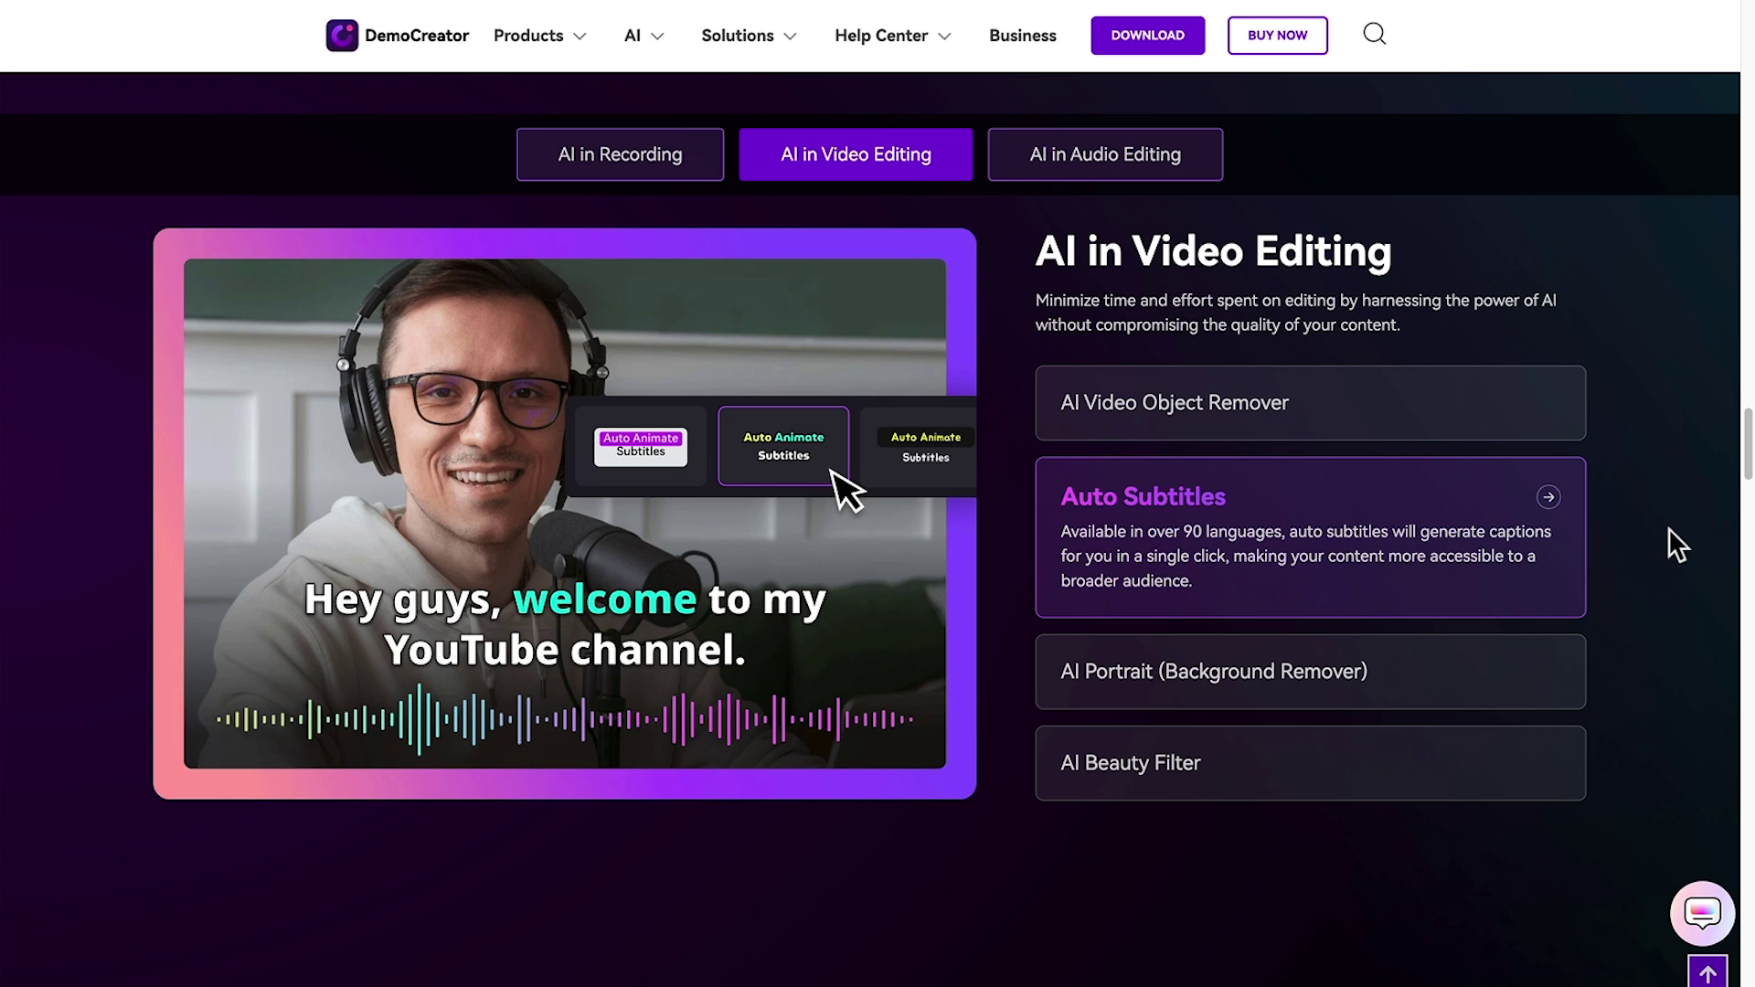
# Set face thinning to 22% and chin size to 37%, then view the AI Denoise demo full screen.
pyautogui.scroll(1, 1670, 528)
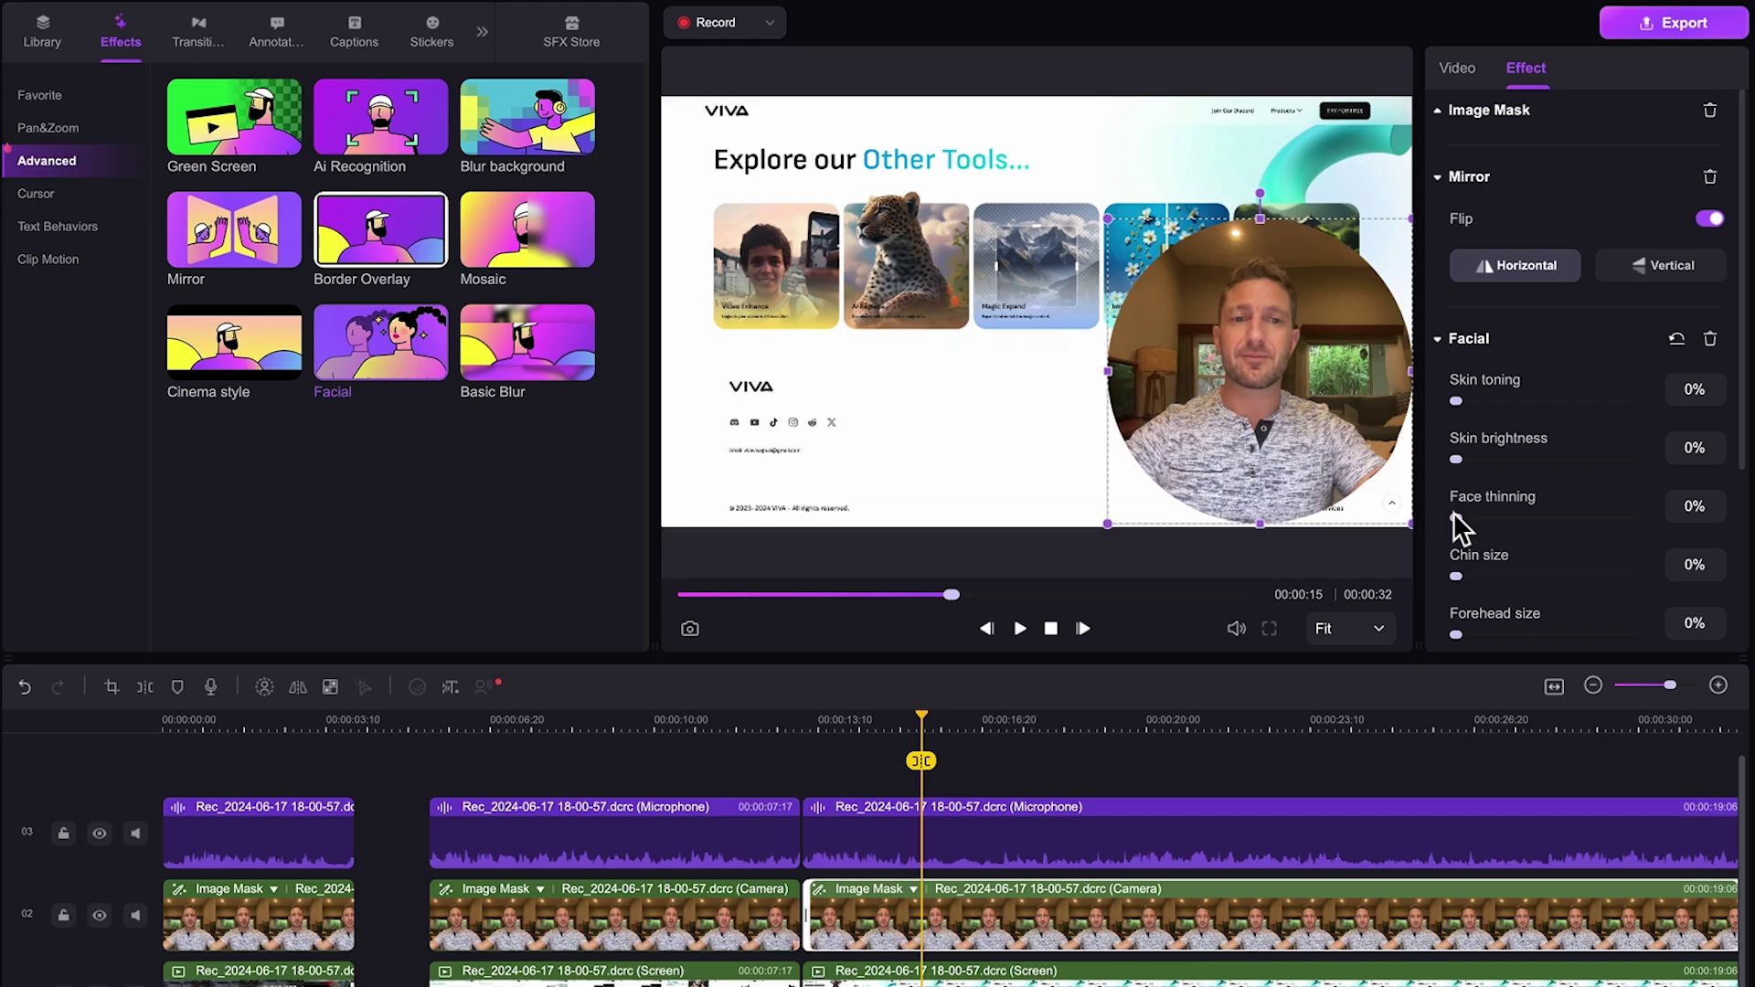
pyautogui.moveTo(1457, 513); pyautogui.dragTo(1495, 514)
pyautogui.moveTo(1461, 573); pyautogui.dragTo(1520, 573)
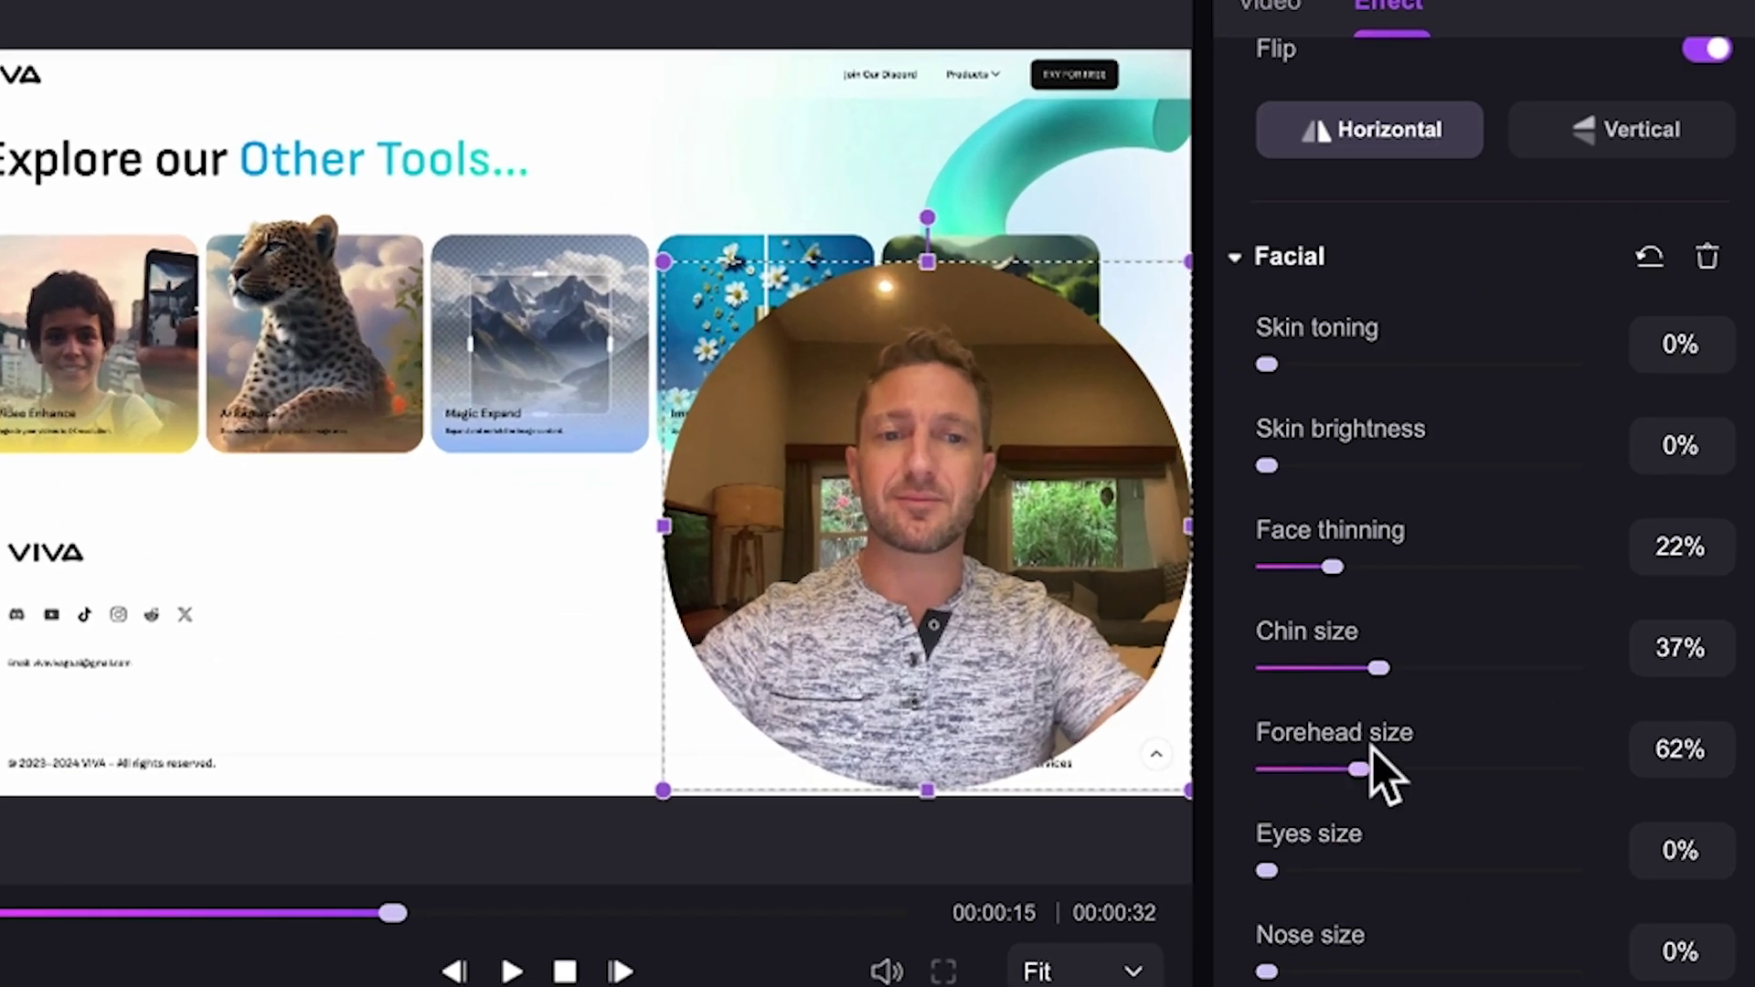
pyautogui.moveTo(1512, 924); pyautogui.dragTo(1413, 914)
pyautogui.scroll(-3, 1410, 898)
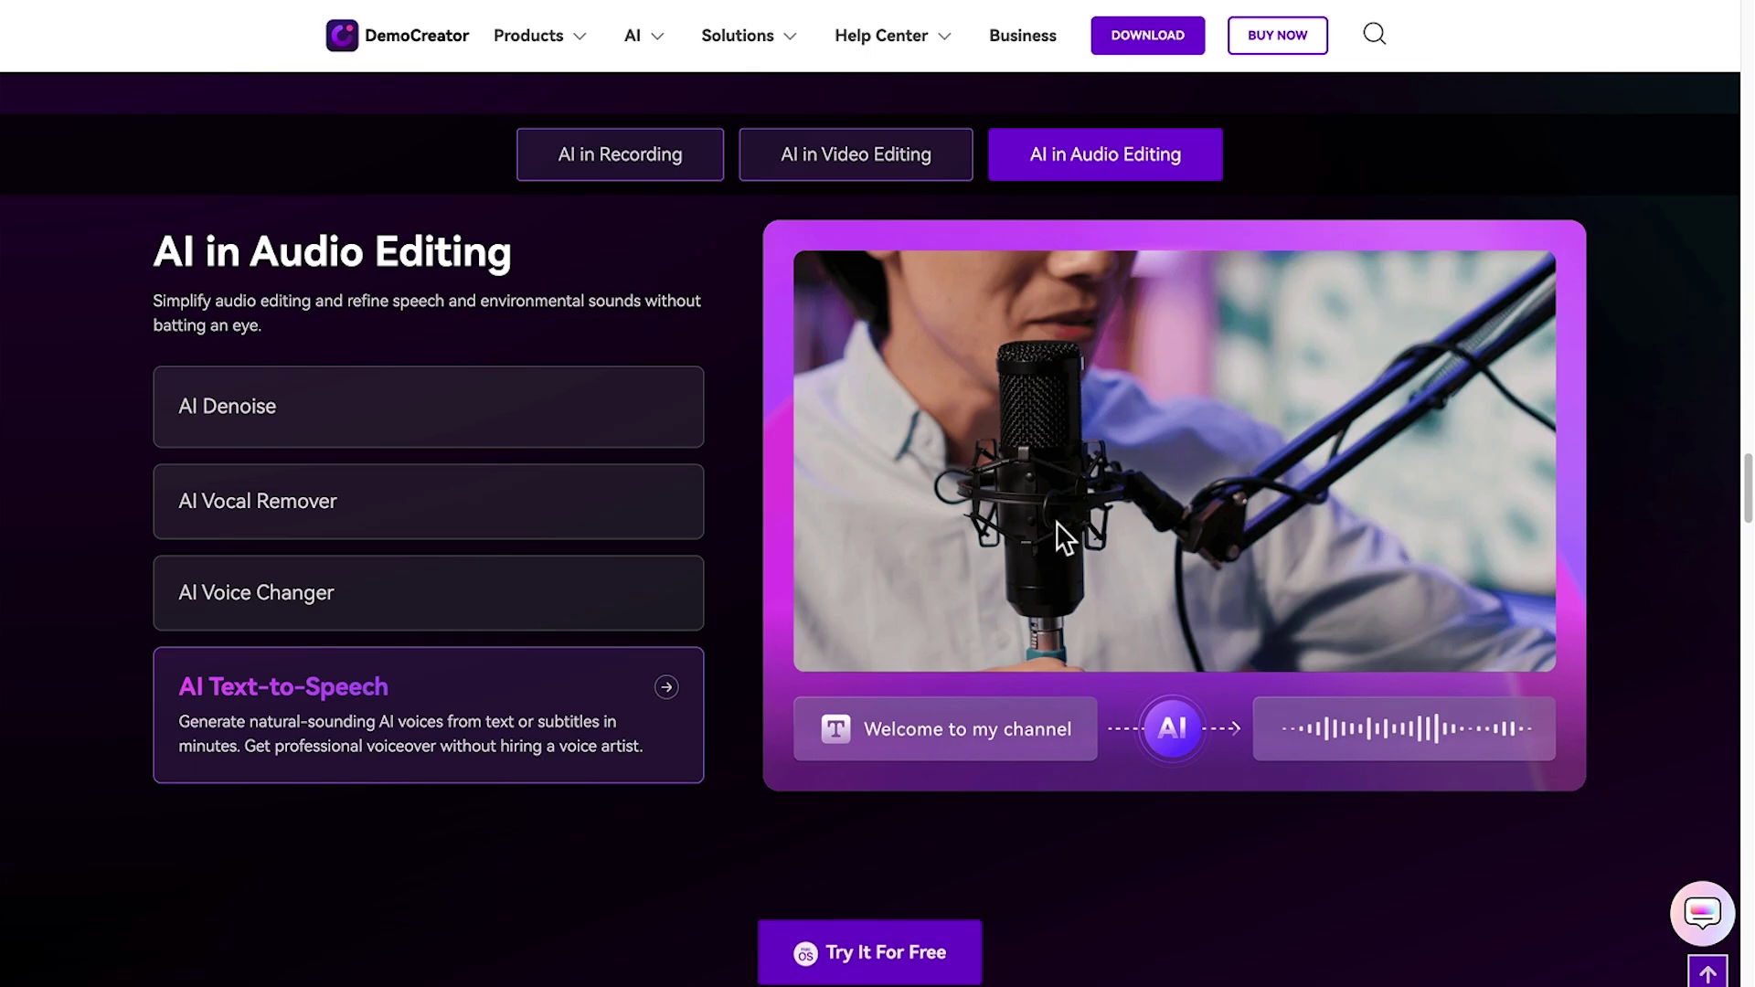
pyautogui.click(345, 437)
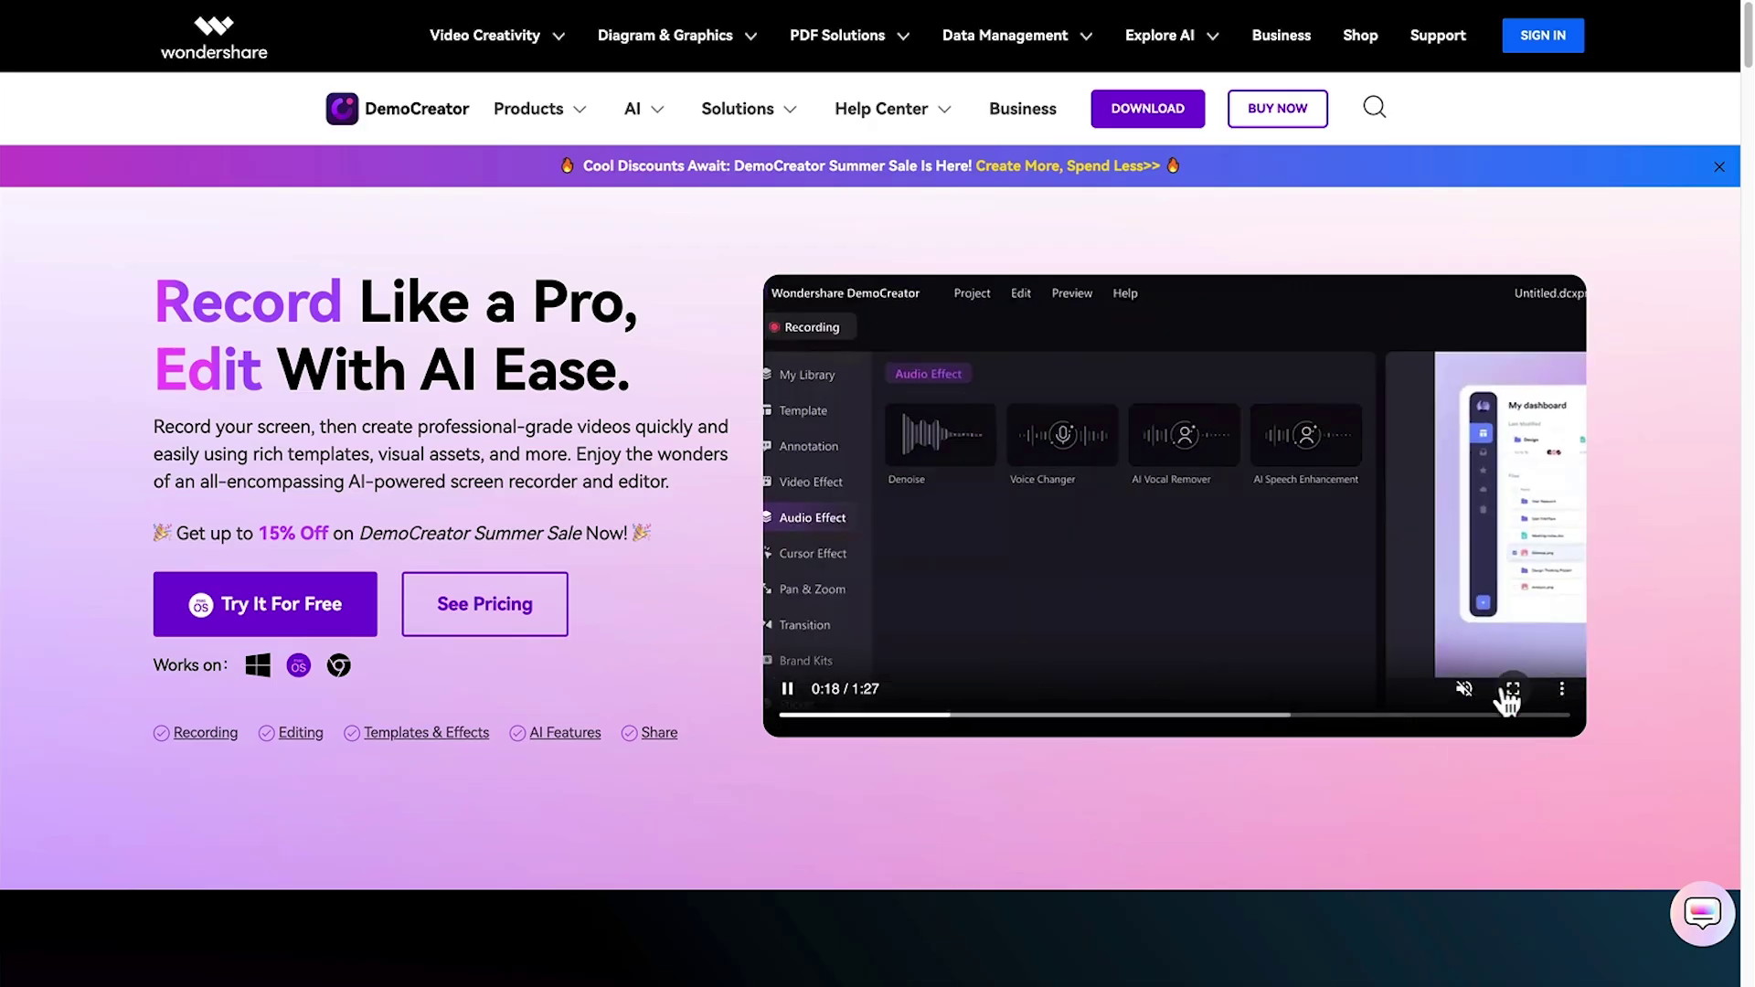
pyautogui.click(1512, 689)
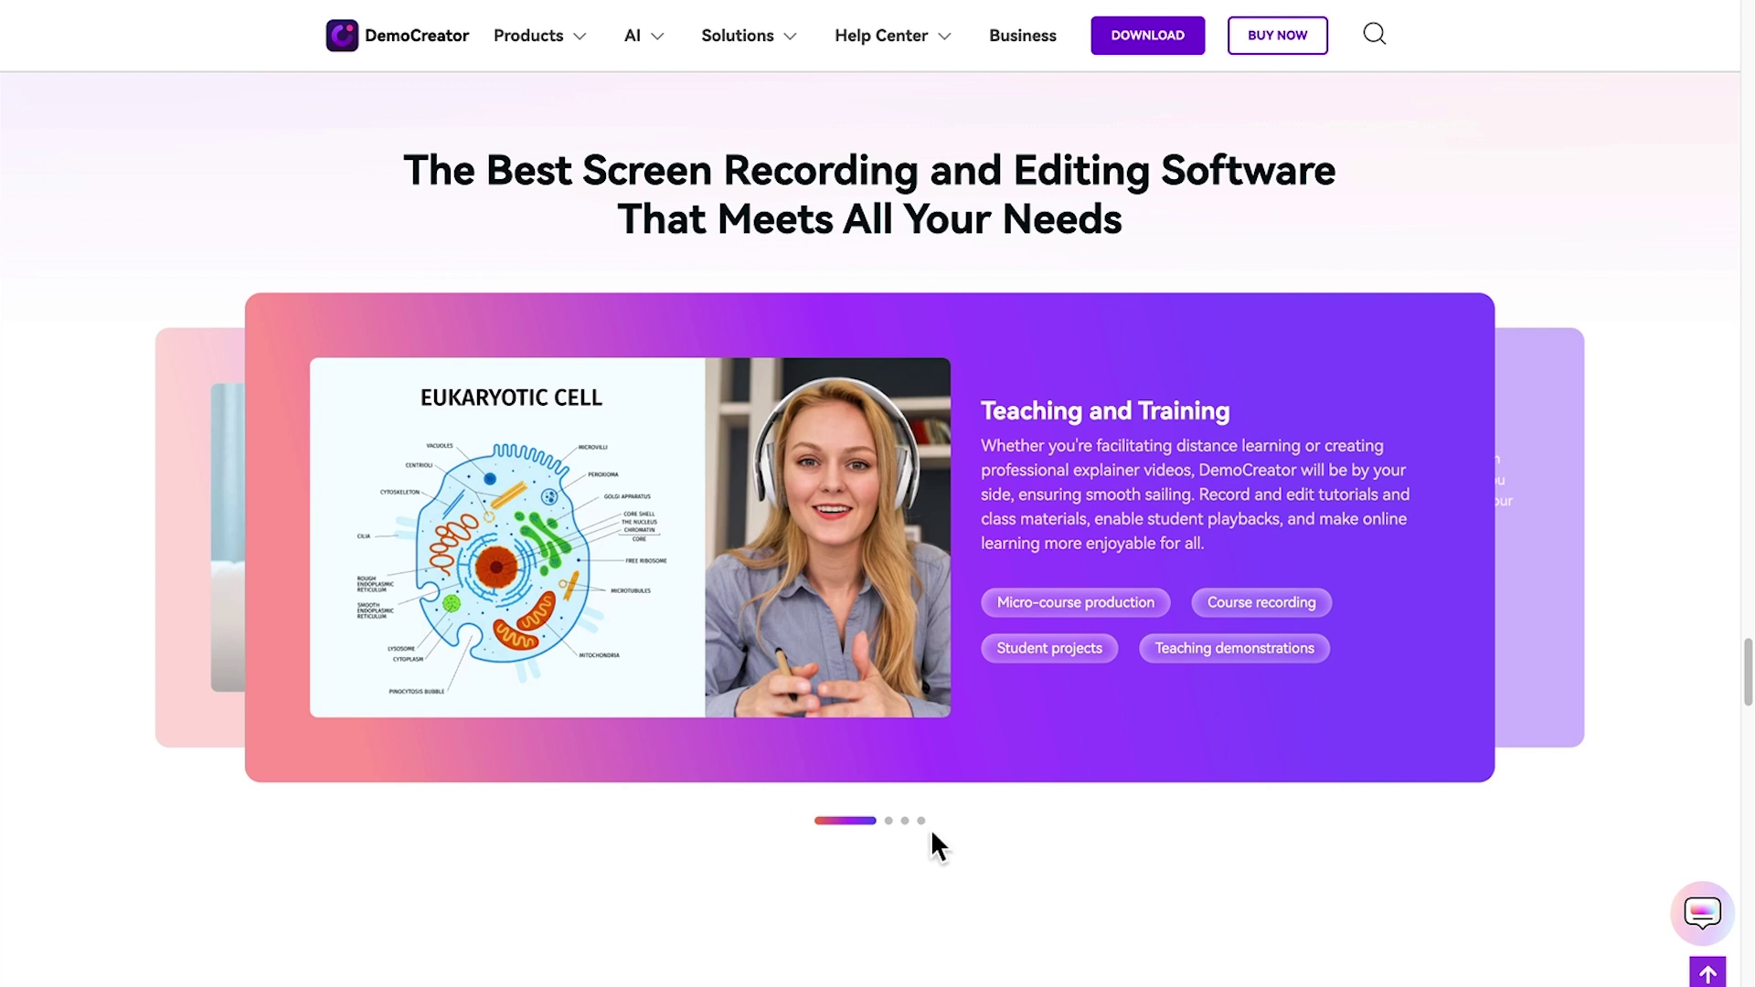
# Browse the Corporate Collaboration, Gaming Entertainment and Personal Vlog use cases, then select the main heading.
pyautogui.click(891, 822)
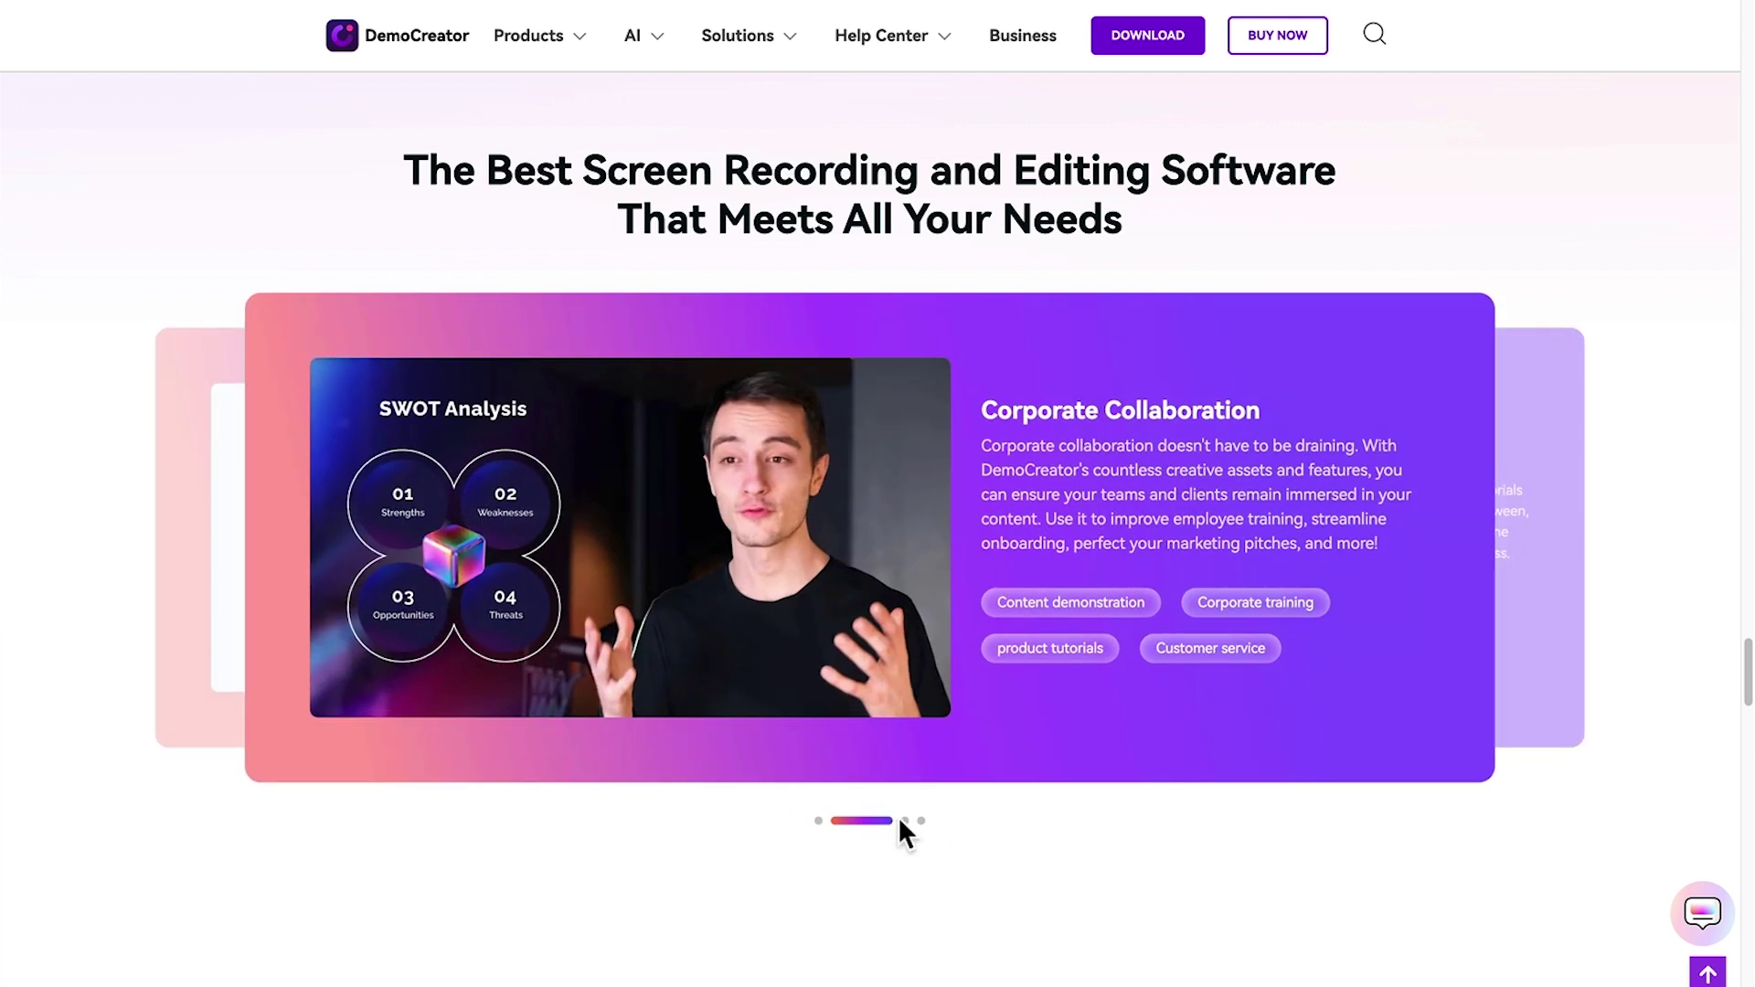
pyautogui.click(905, 821)
pyautogui.click(921, 821)
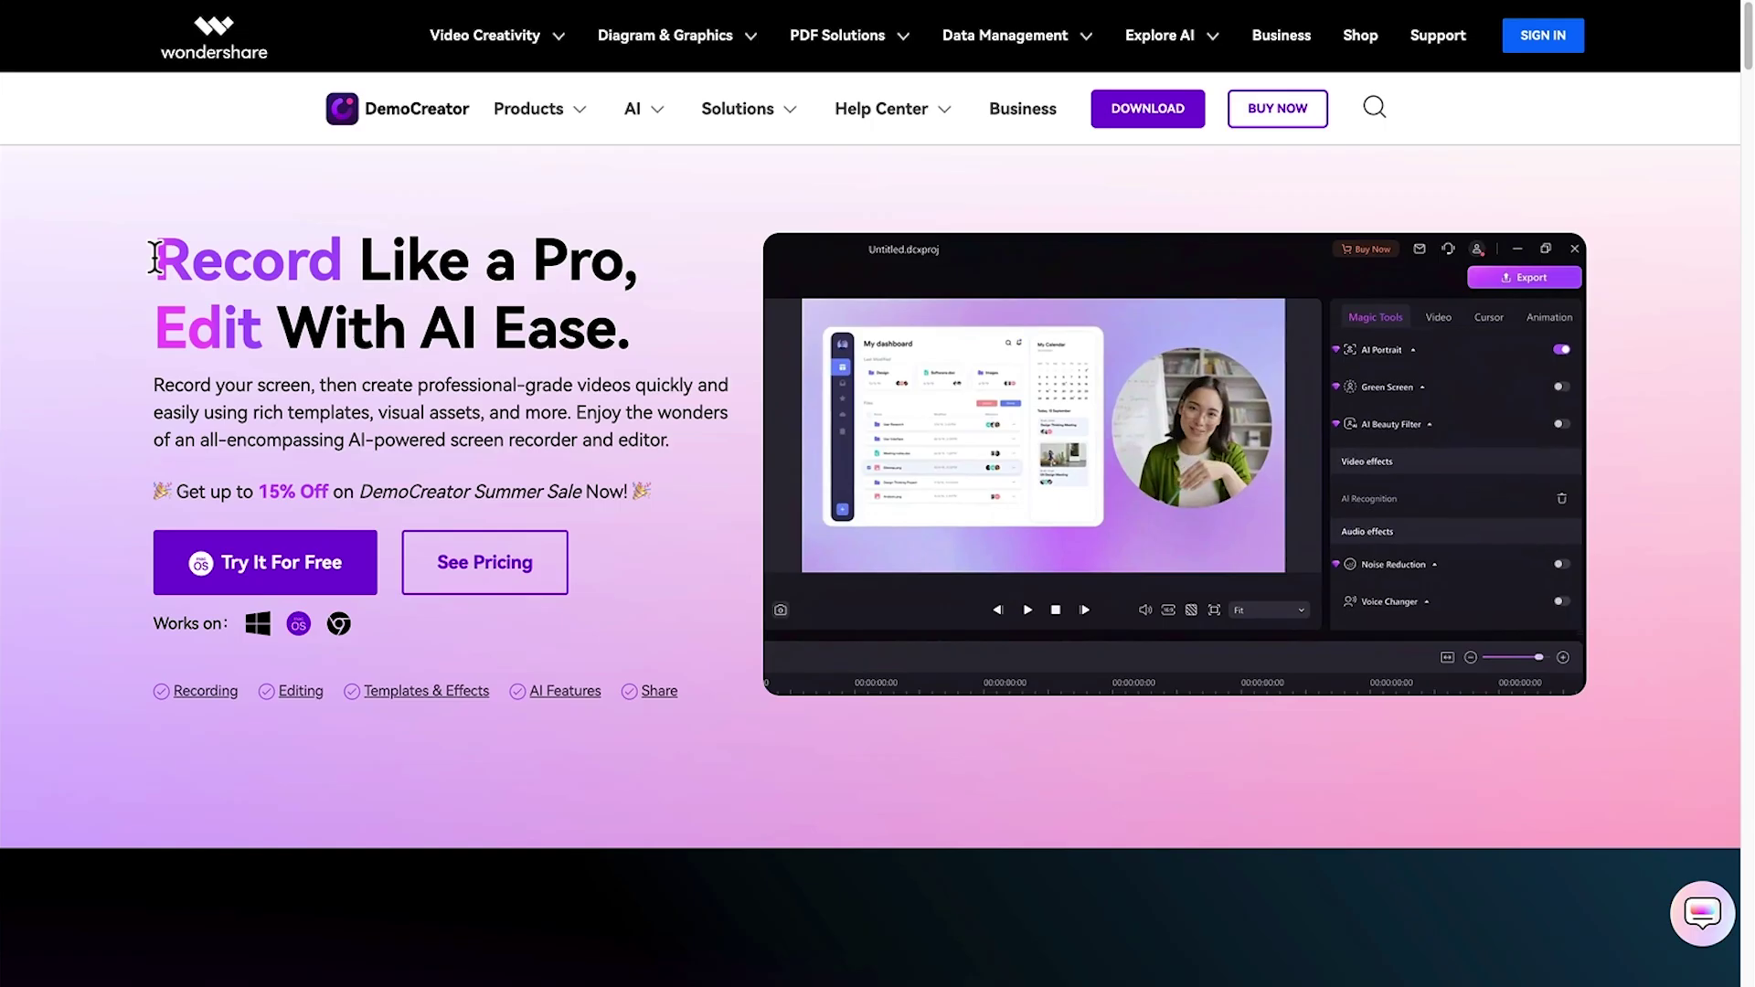
pyautogui.moveTo(156, 259); pyautogui.dragTo(710, 337)
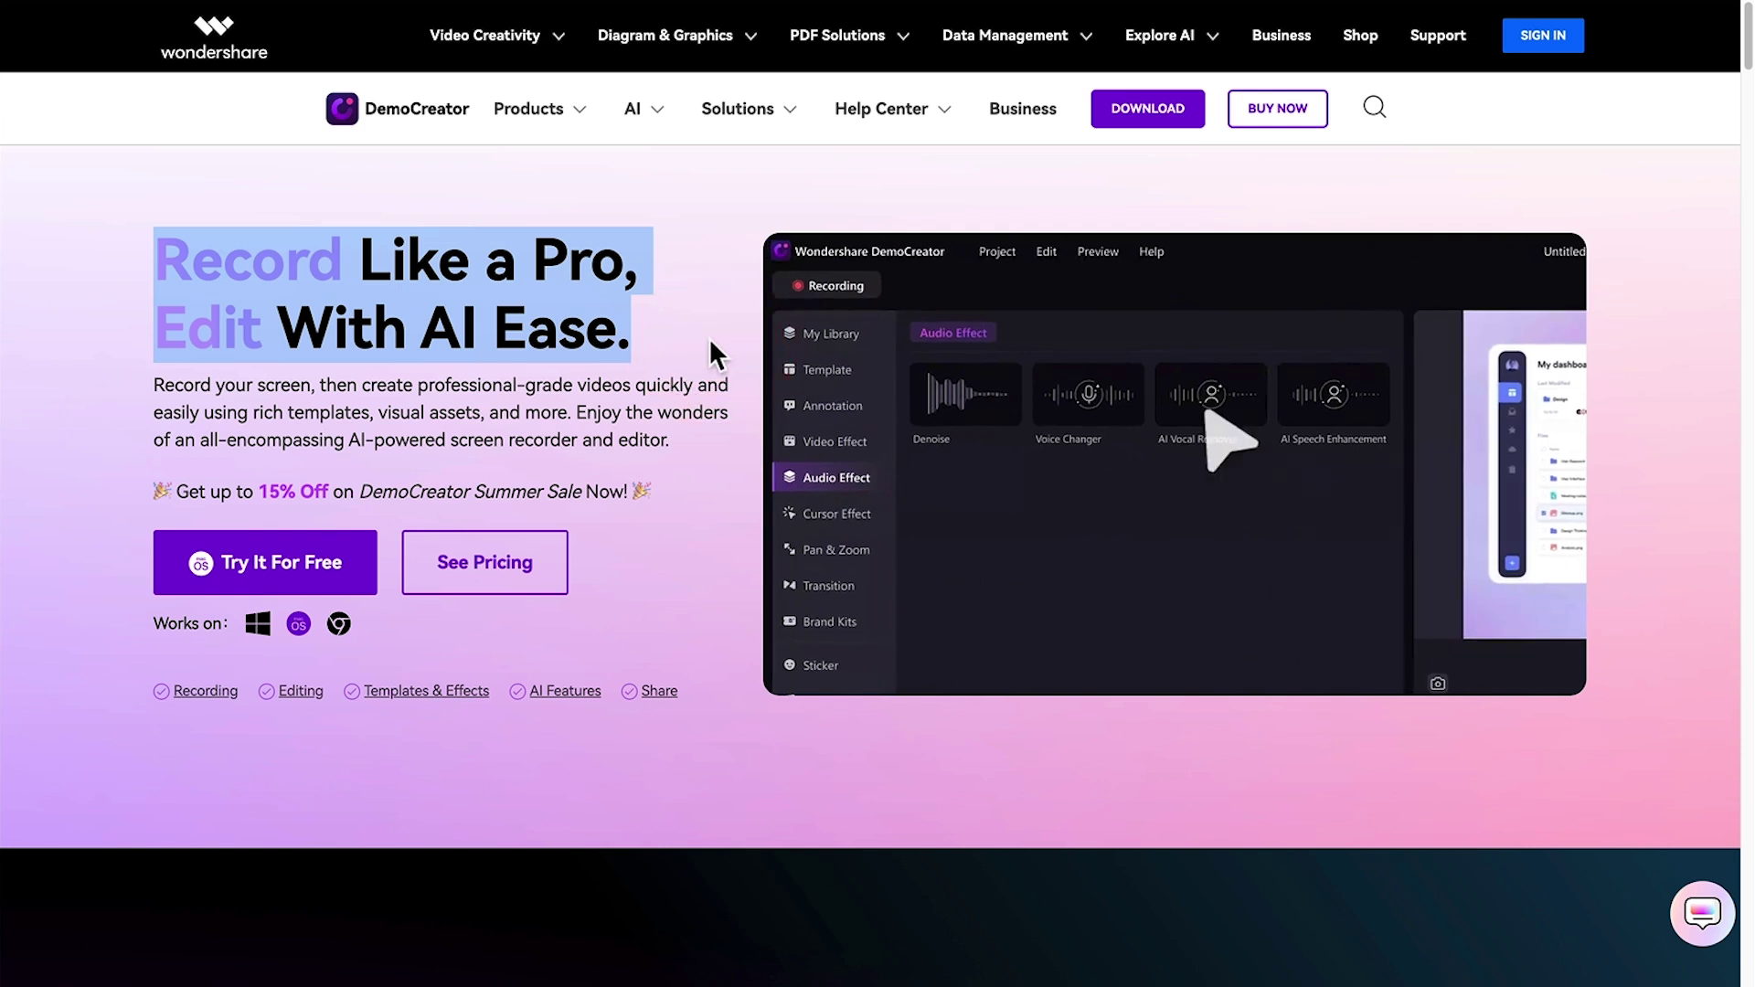
pyautogui.click(709, 338)
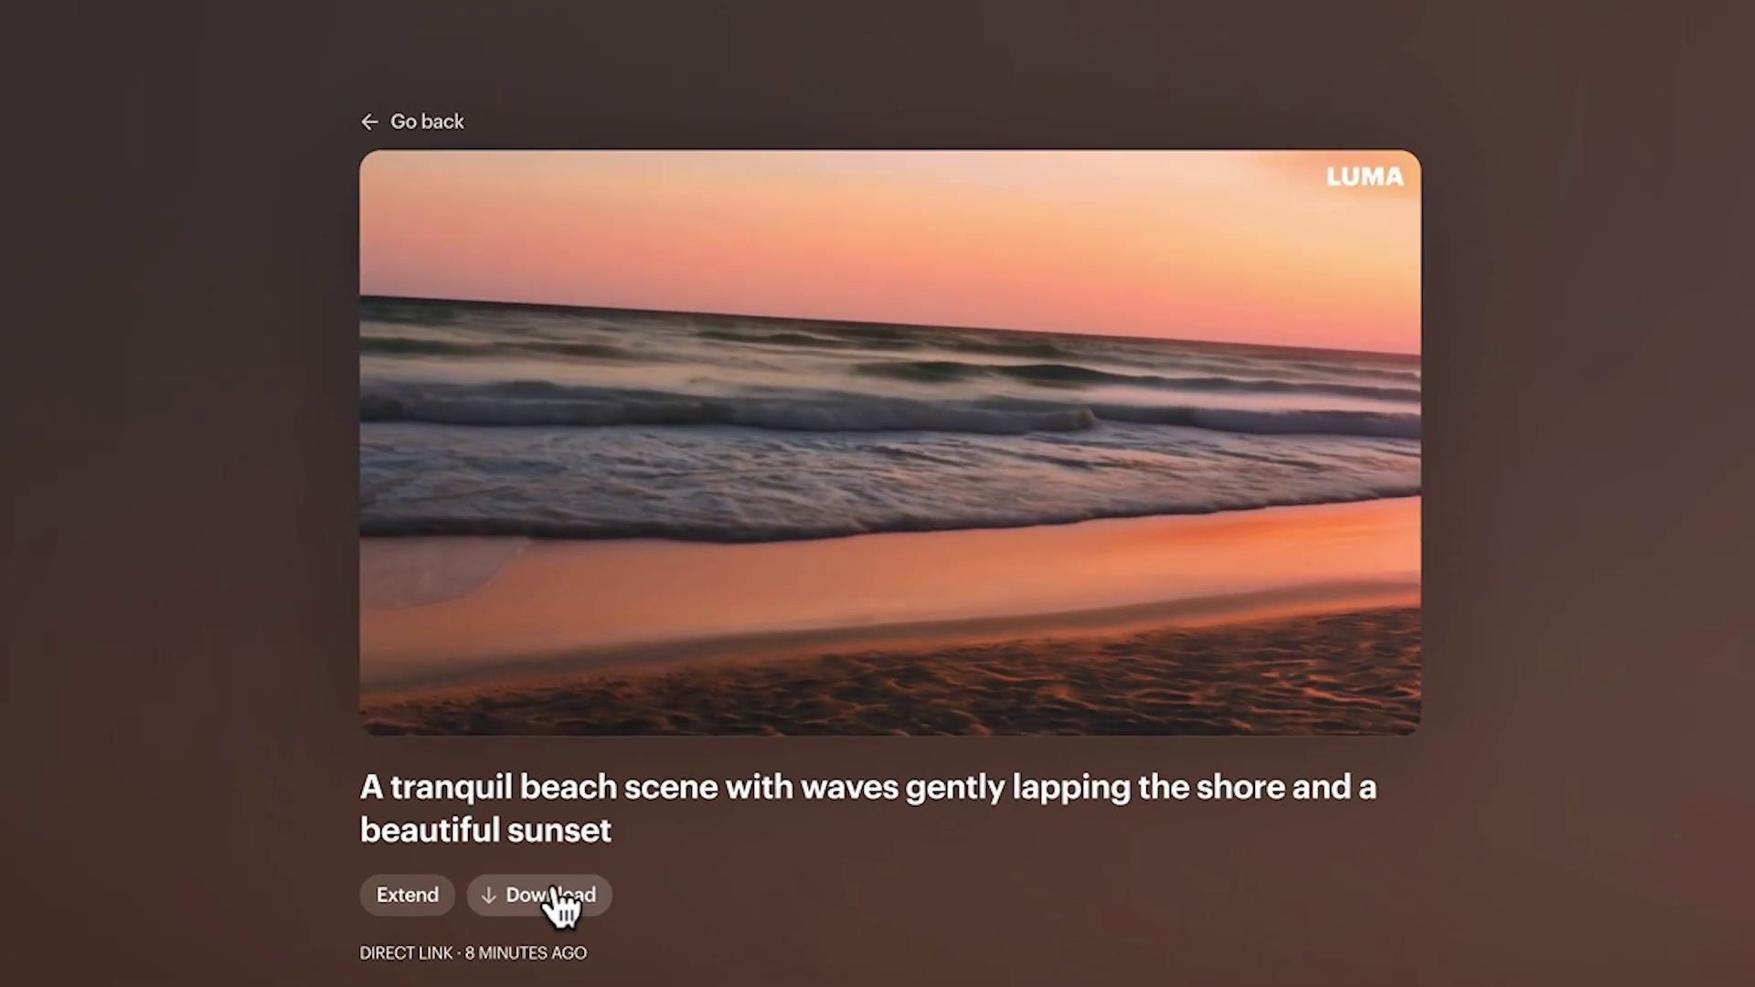
# Download the beach sunset video and bring up save options for the playing clip.
pyautogui.click(542, 933)
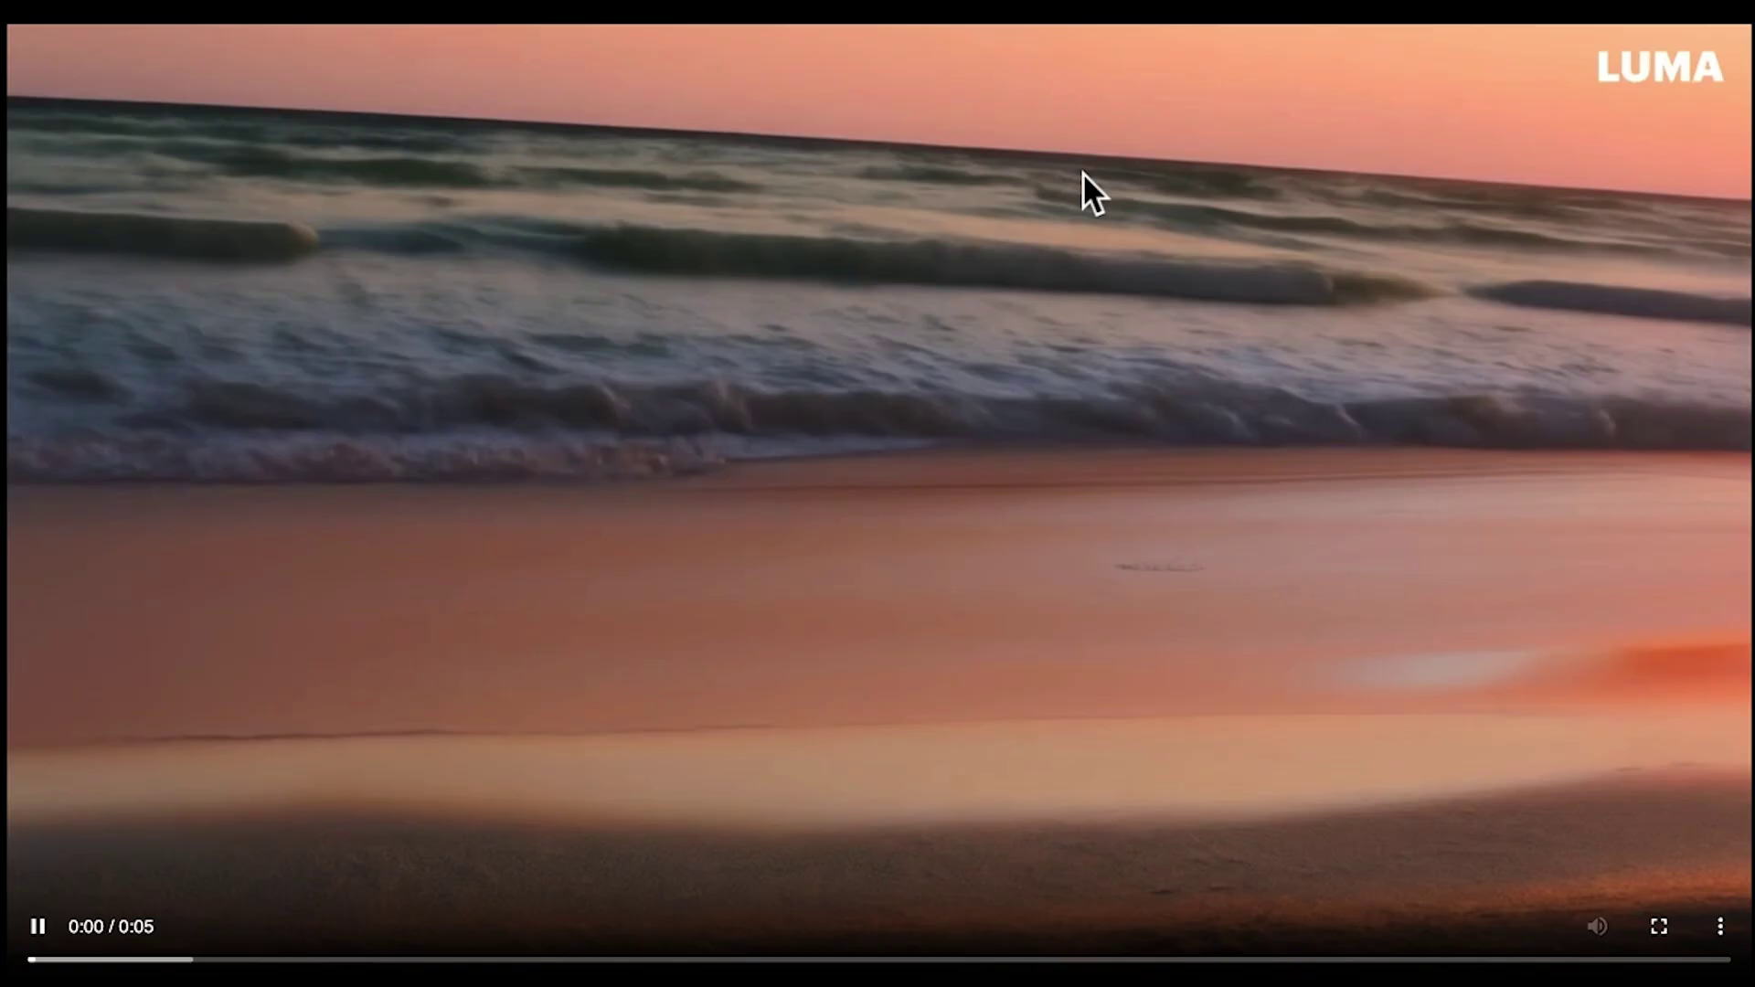
pyautogui.rightClick(870, 454)
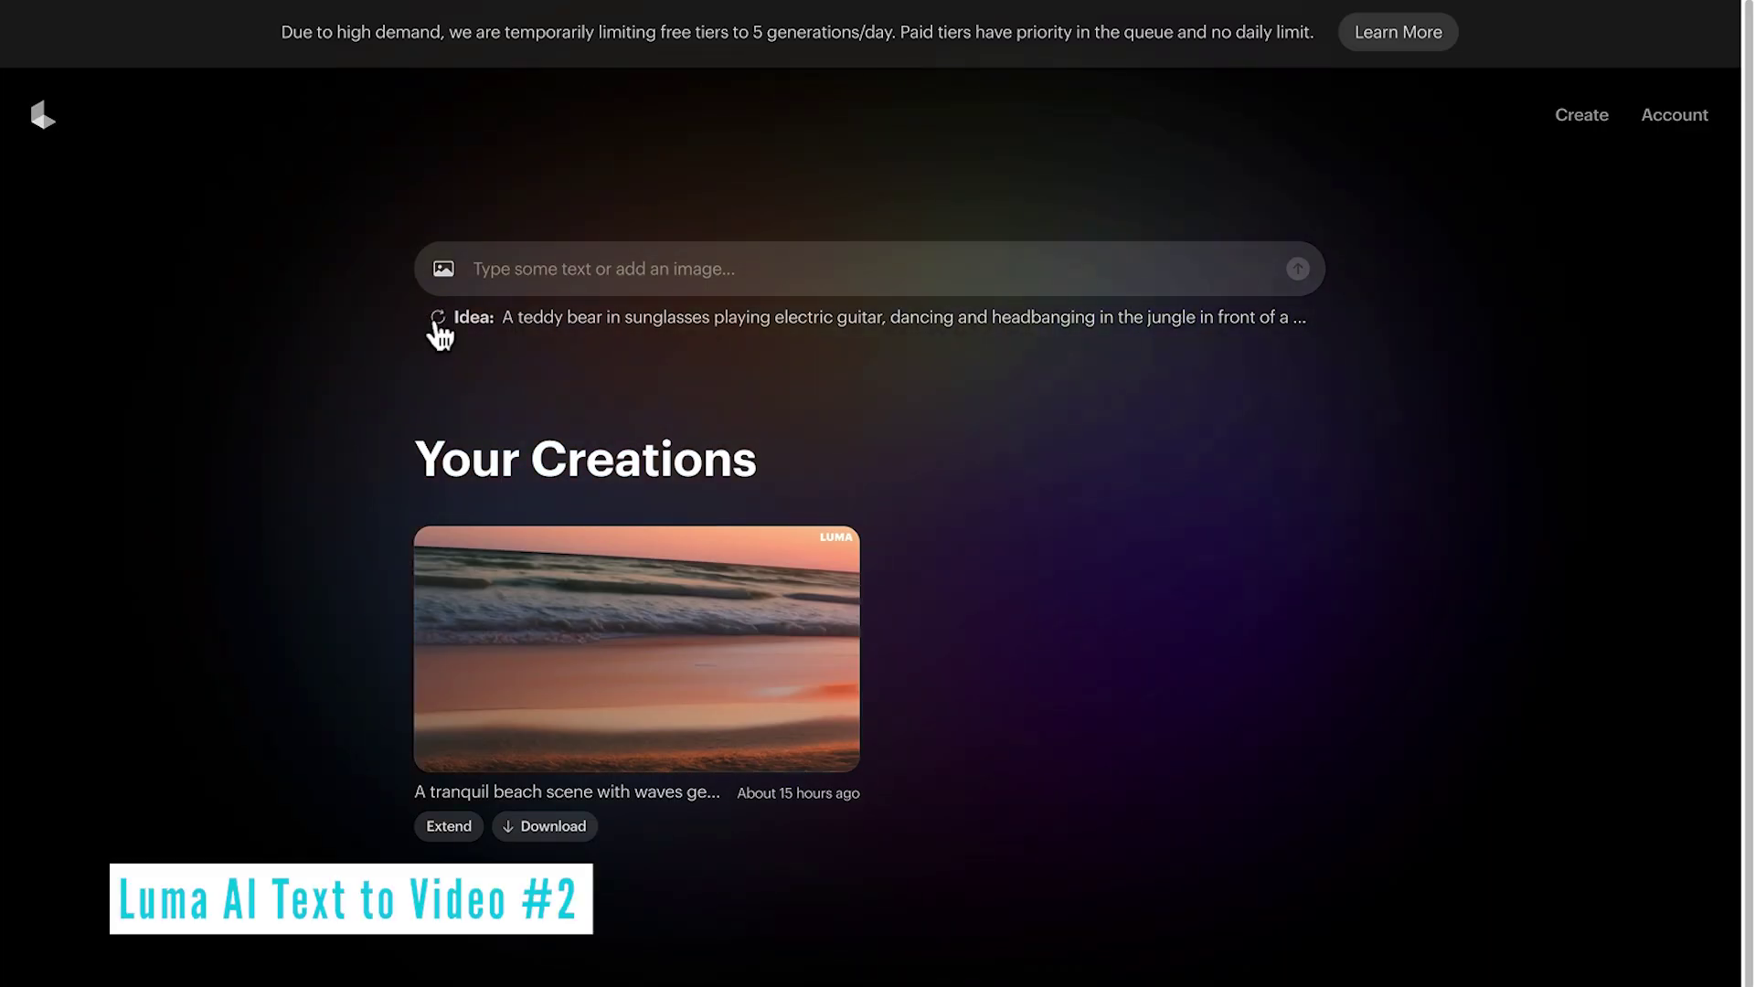
# Cycle through two prompt ideas, then generate the mountain-at-sunrise river valley video.
pyautogui.click(438, 320)
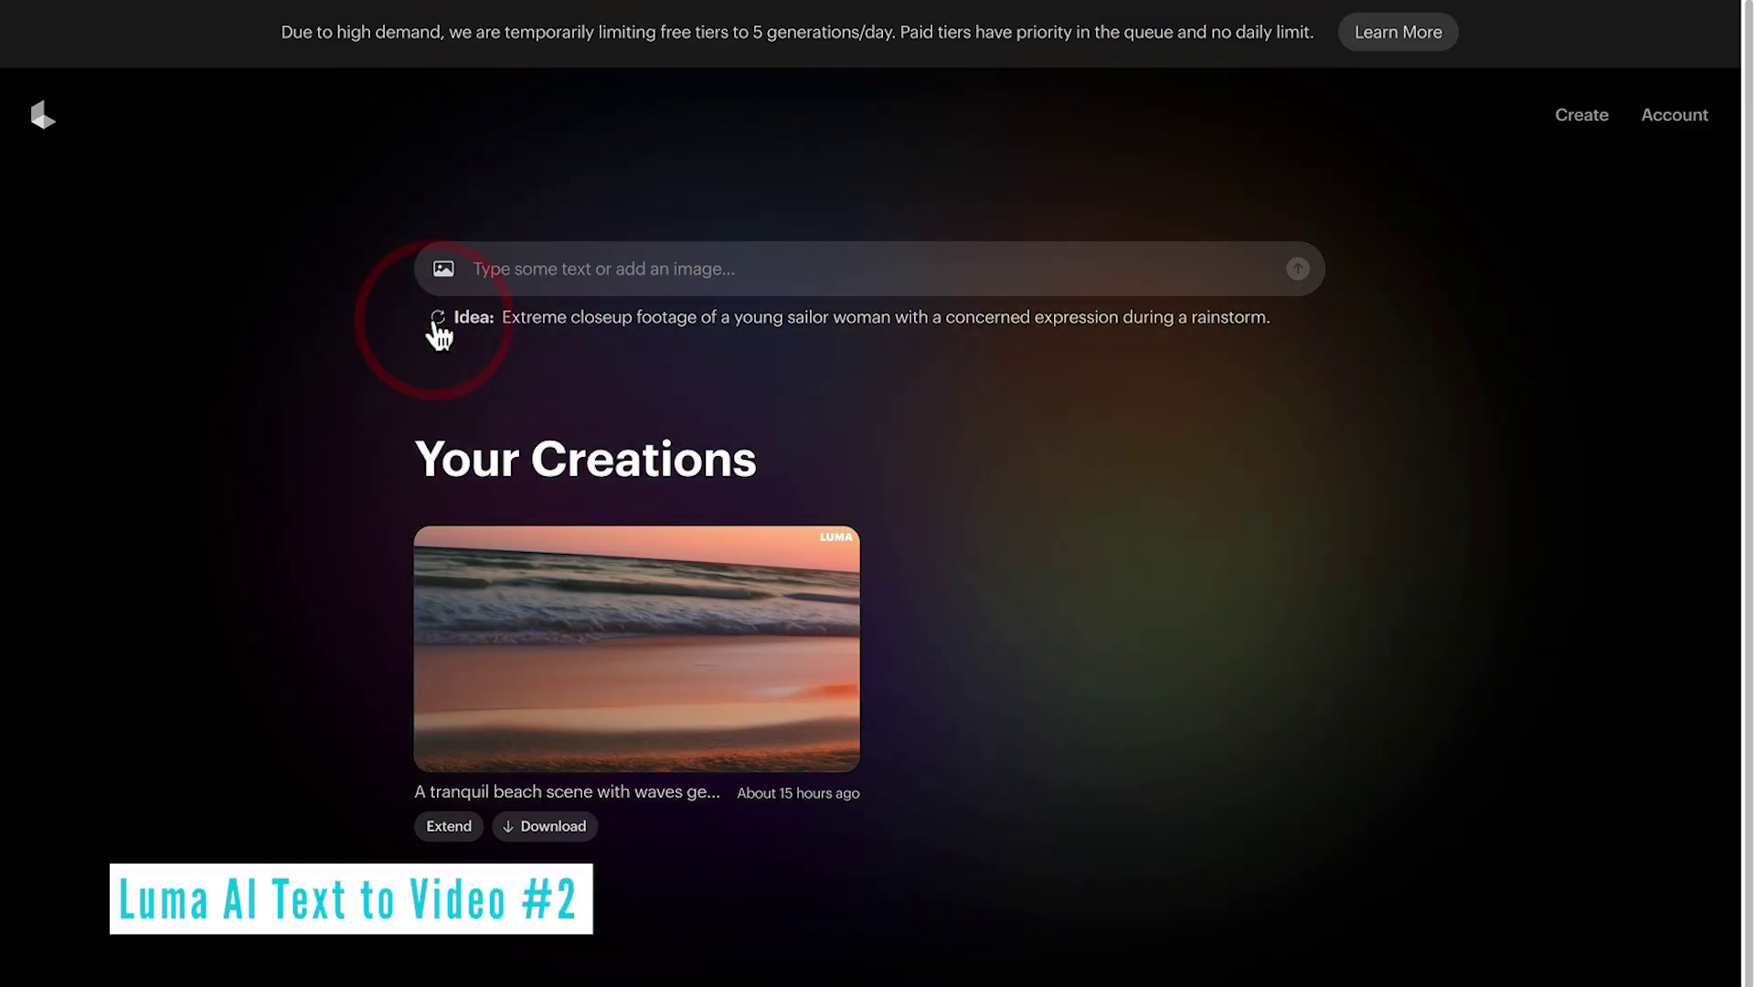
pyautogui.click(438, 320)
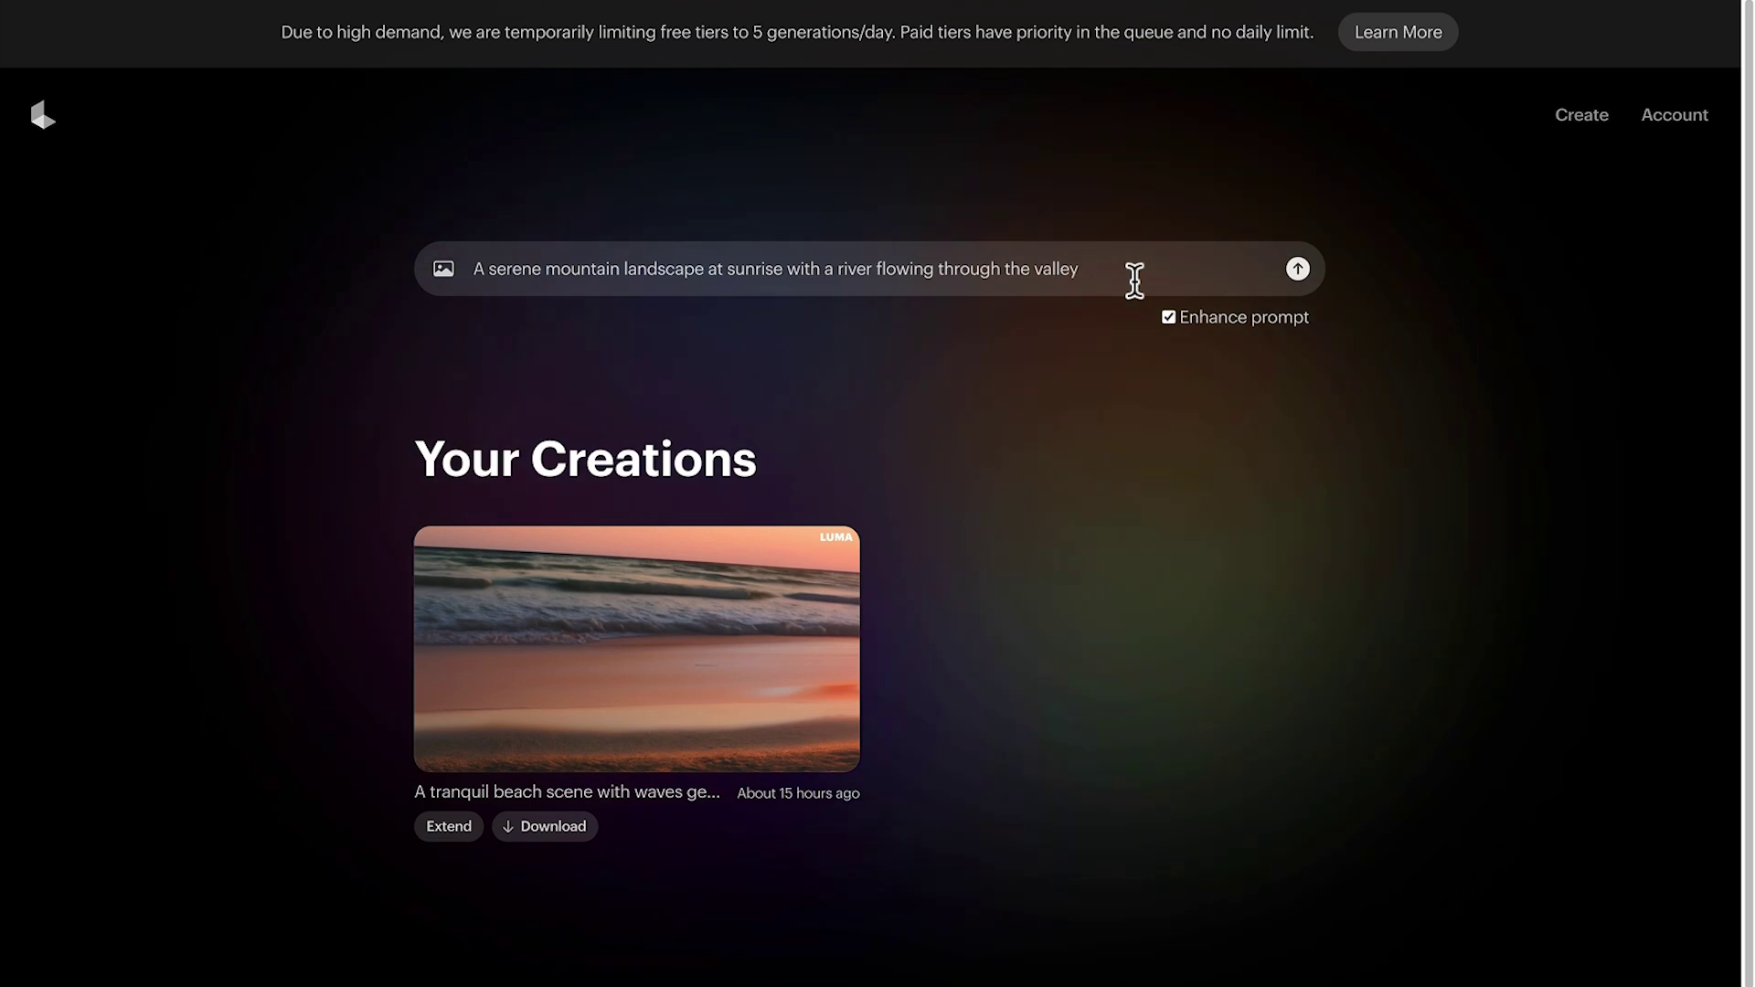
pyautogui.click(1297, 270)
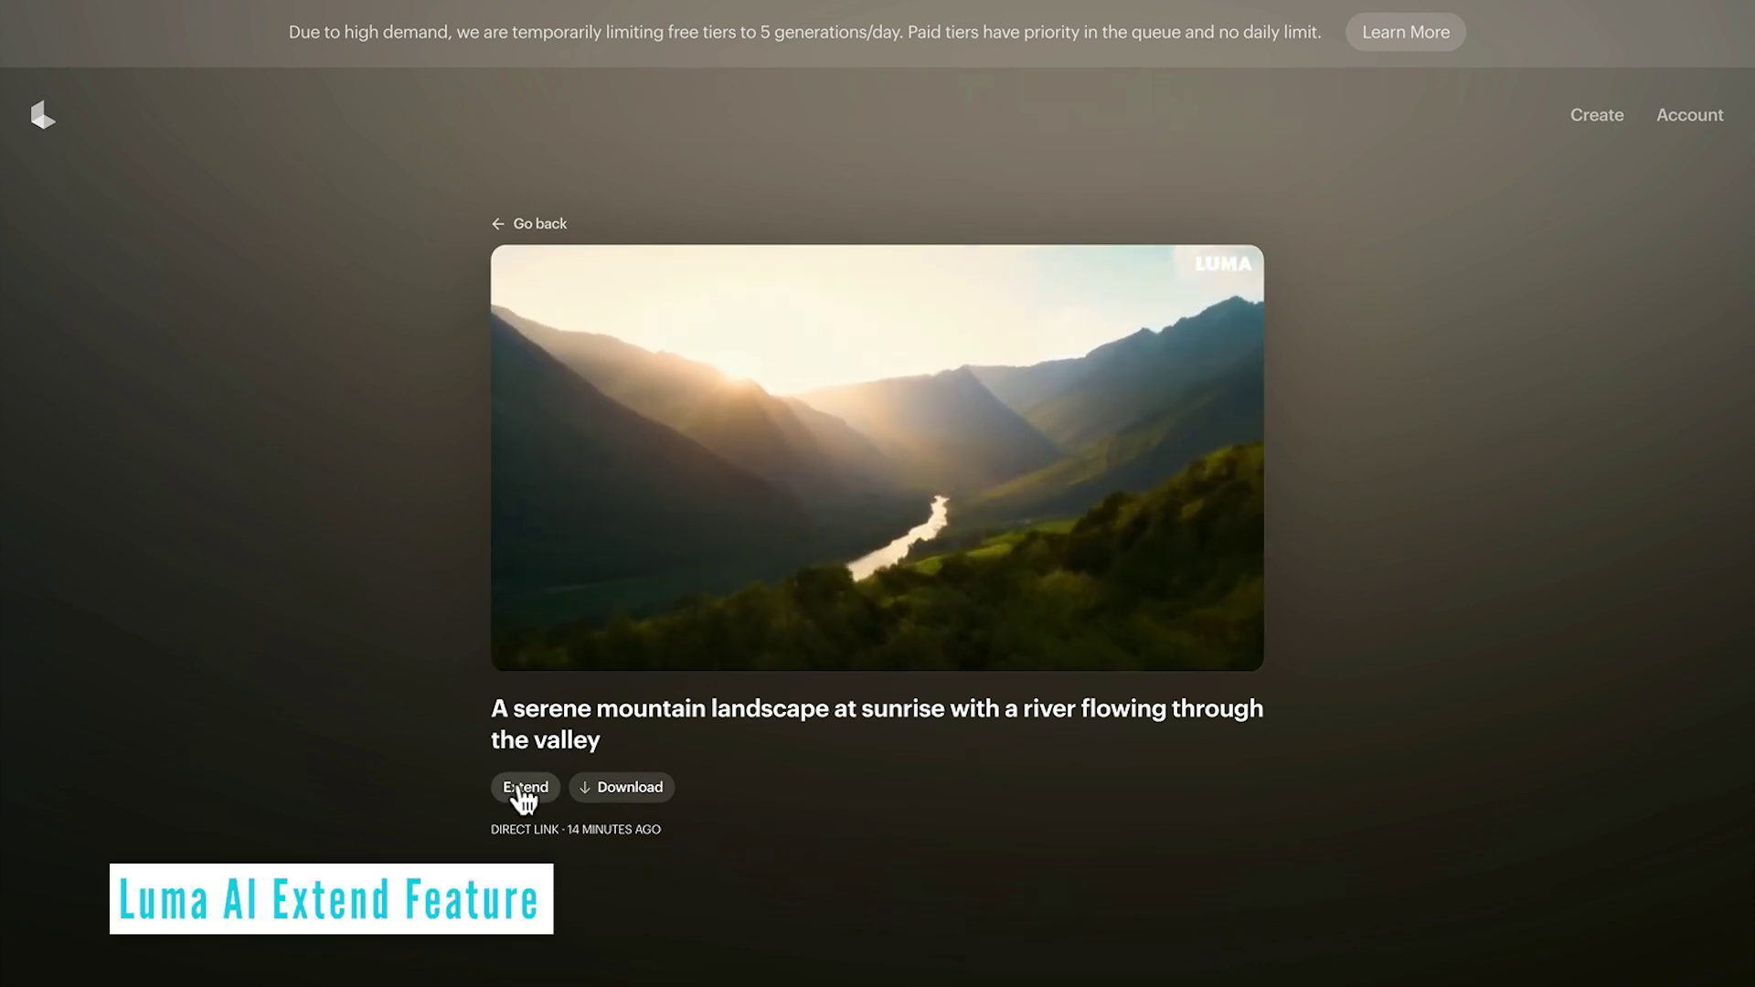
# Extend the mountain clip with 'revealing a quaint cottage with smoke billowing from its chimney'.
pyautogui.click(523, 789)
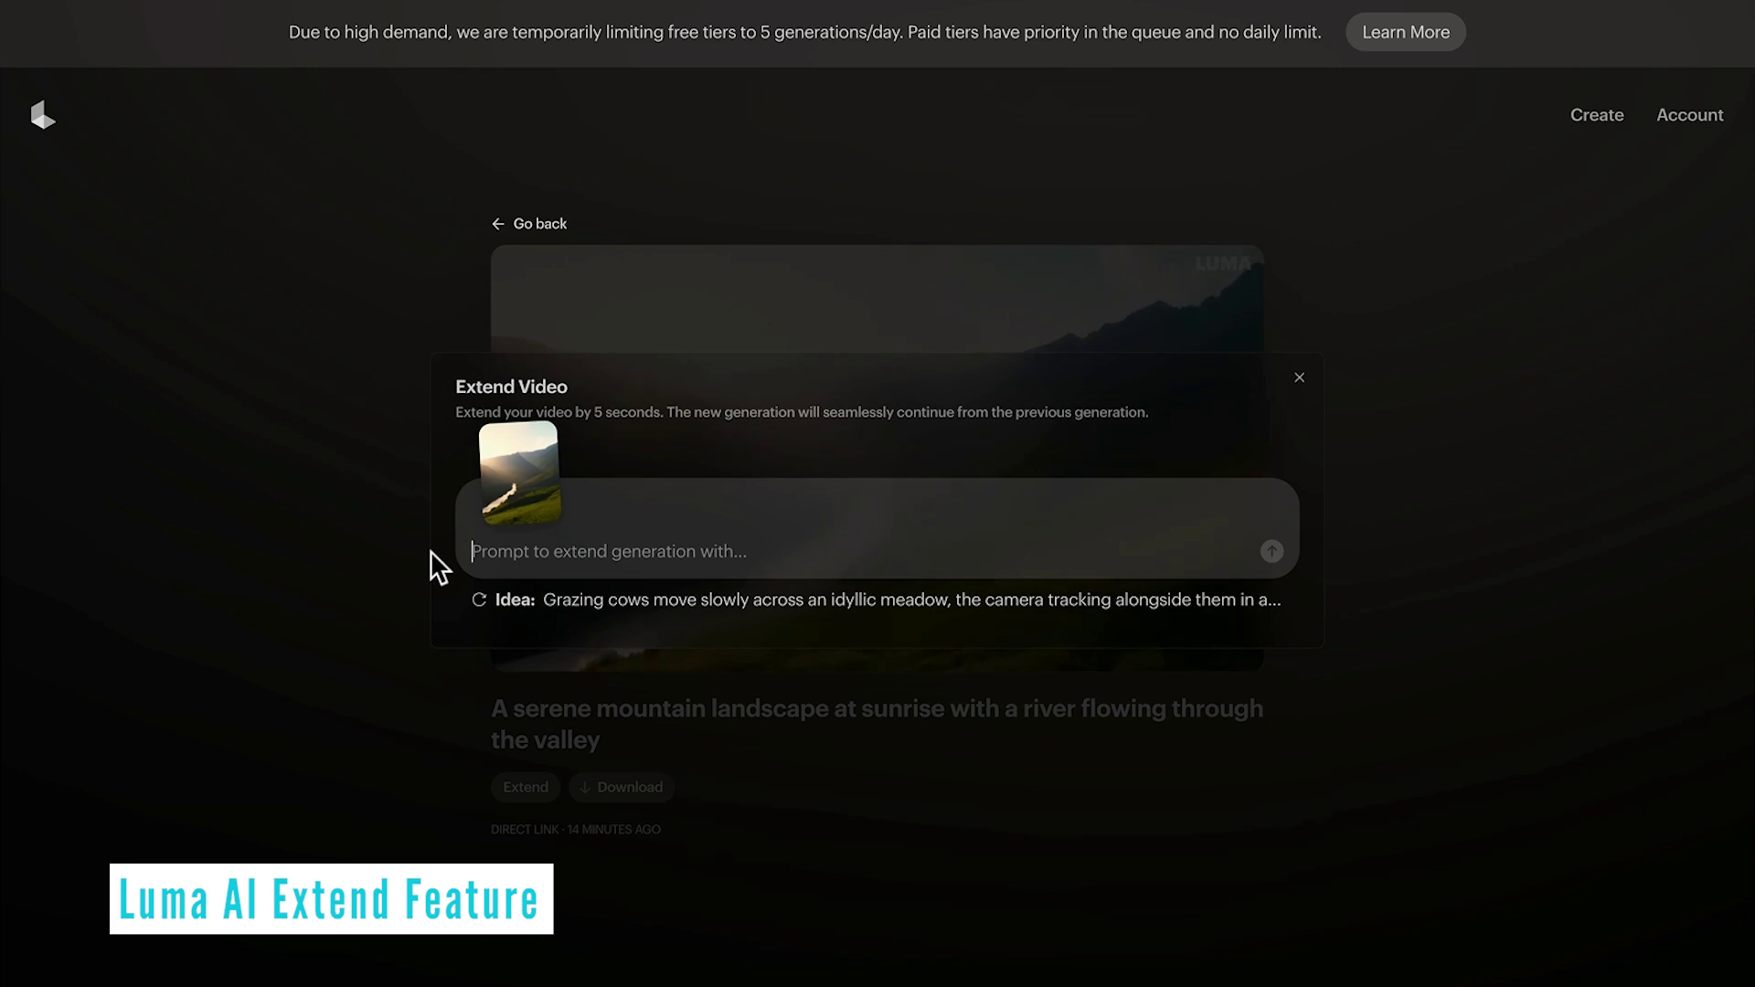
pyautogui.click(1044, 553)
pyautogui.write('revealing a quaint cottage with smoke billowing from its chimney')
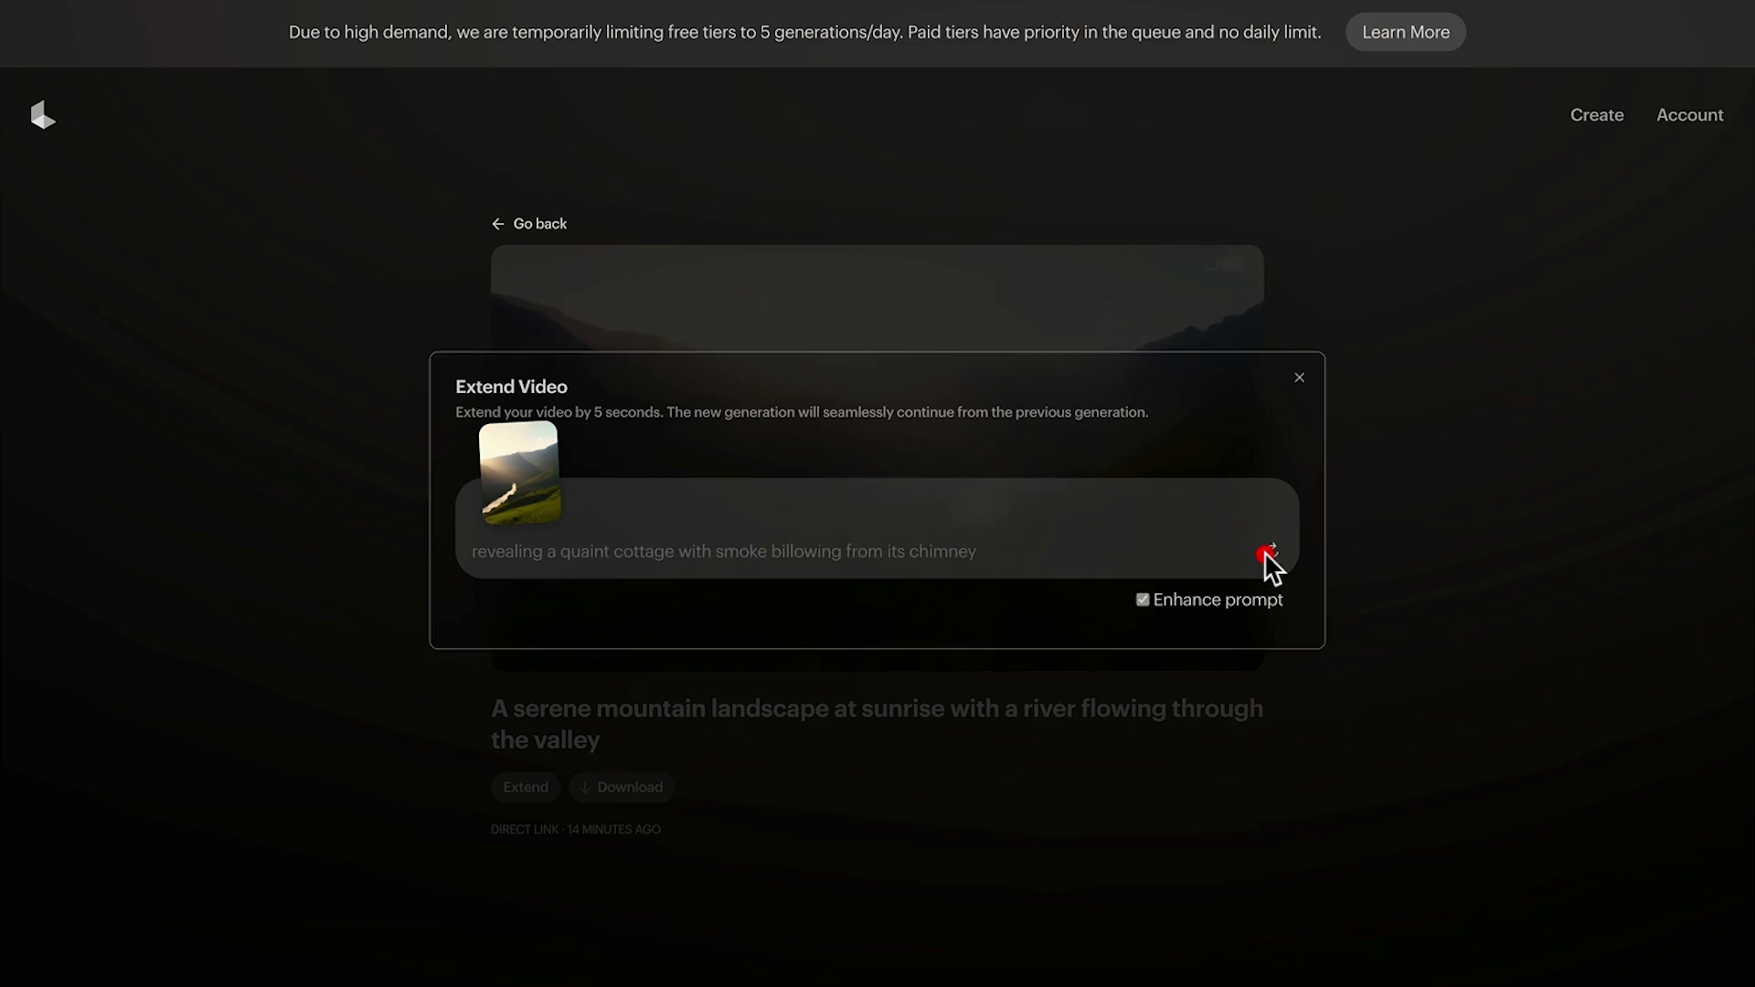
pyautogui.click(1269, 553)
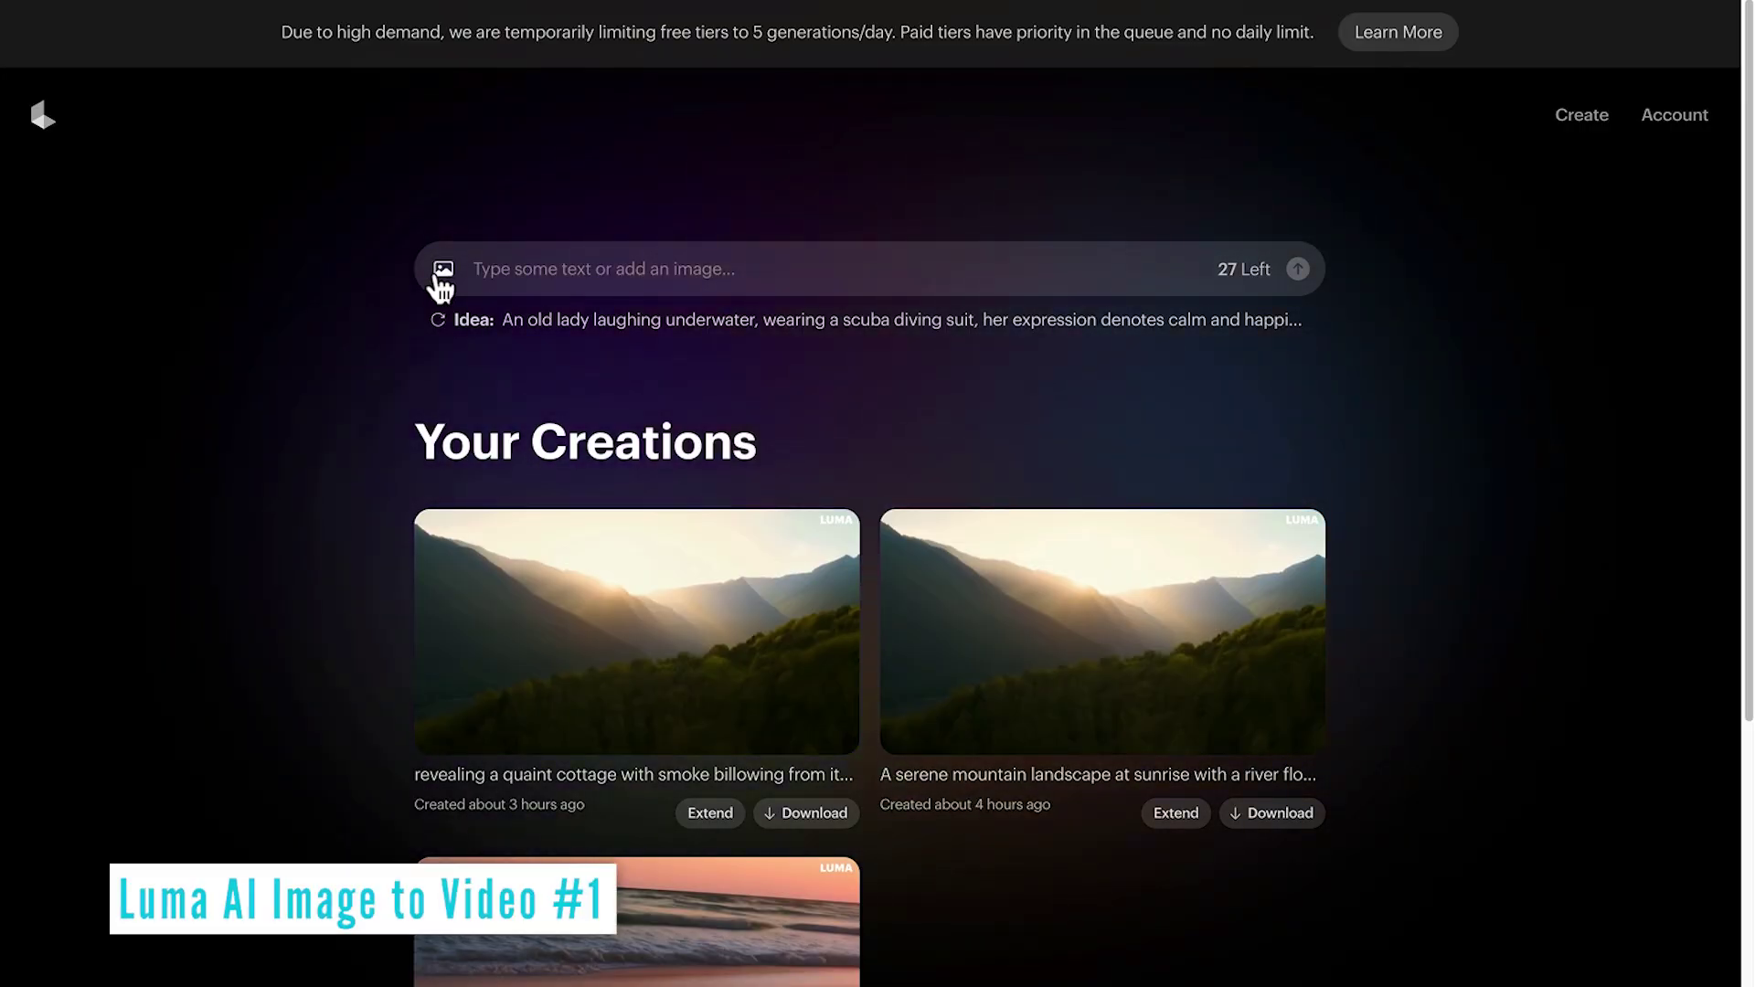
# Attach a photo and generate a video slowly zooming in as the background water shimmers.
pyautogui.click(442, 269)
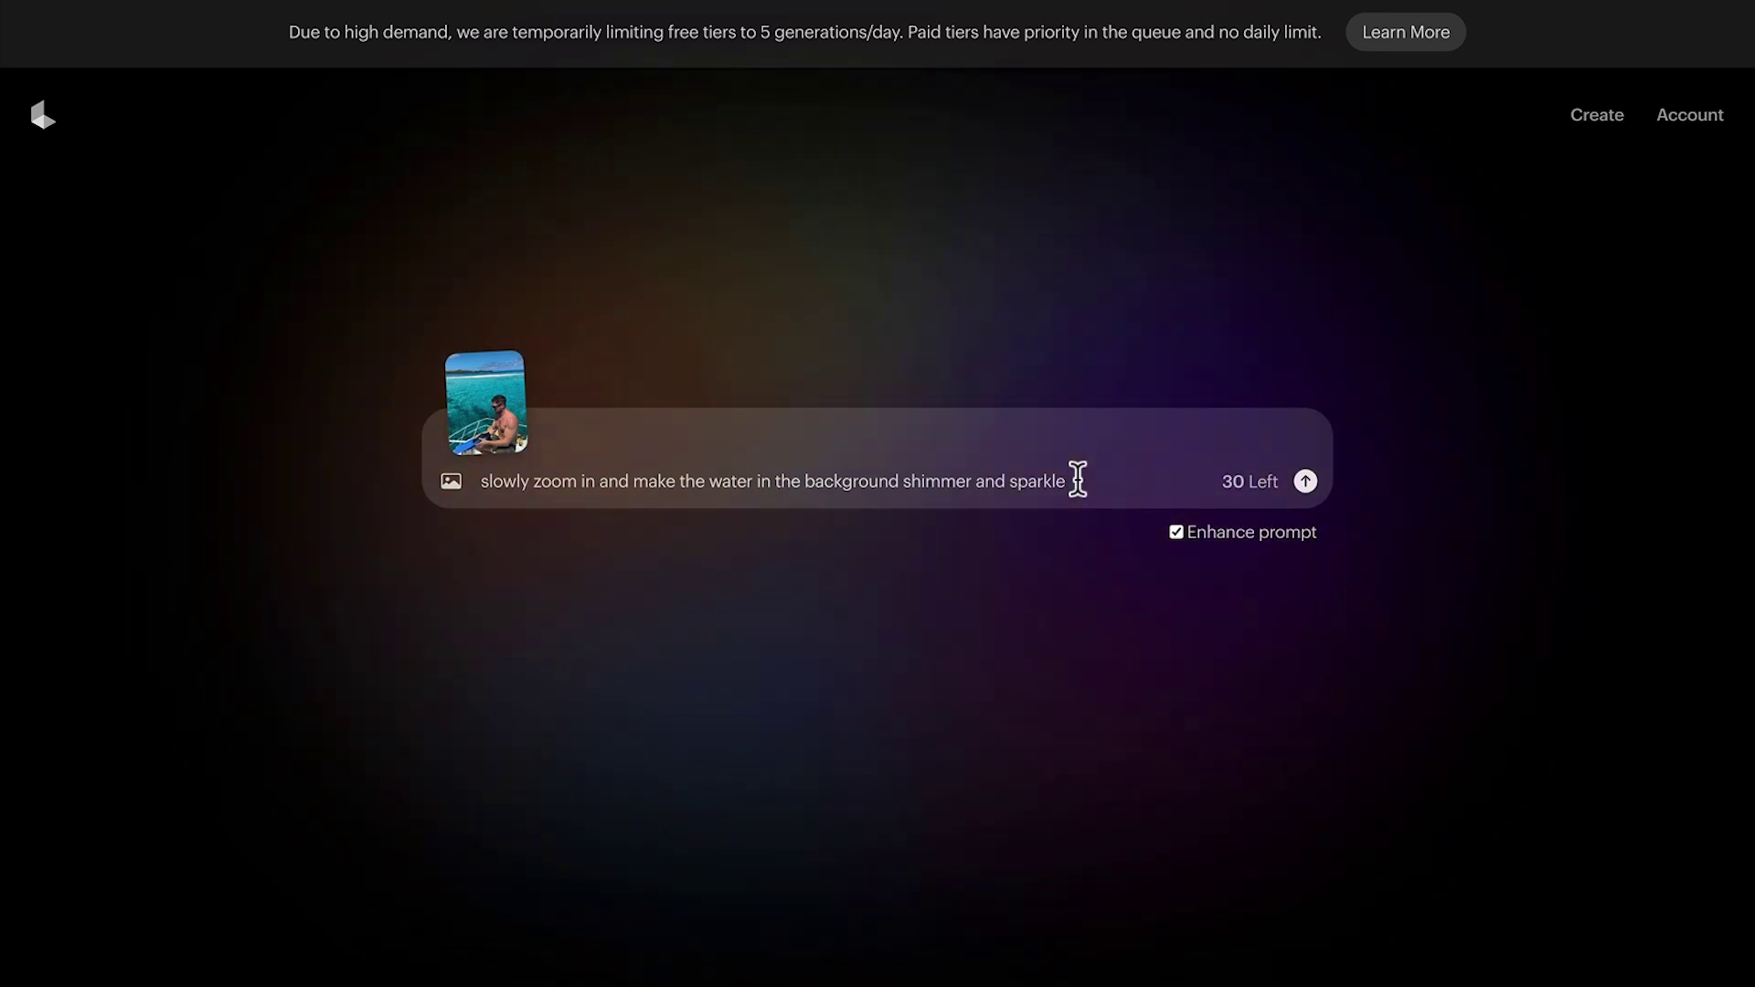
pyautogui.click(1304, 485)
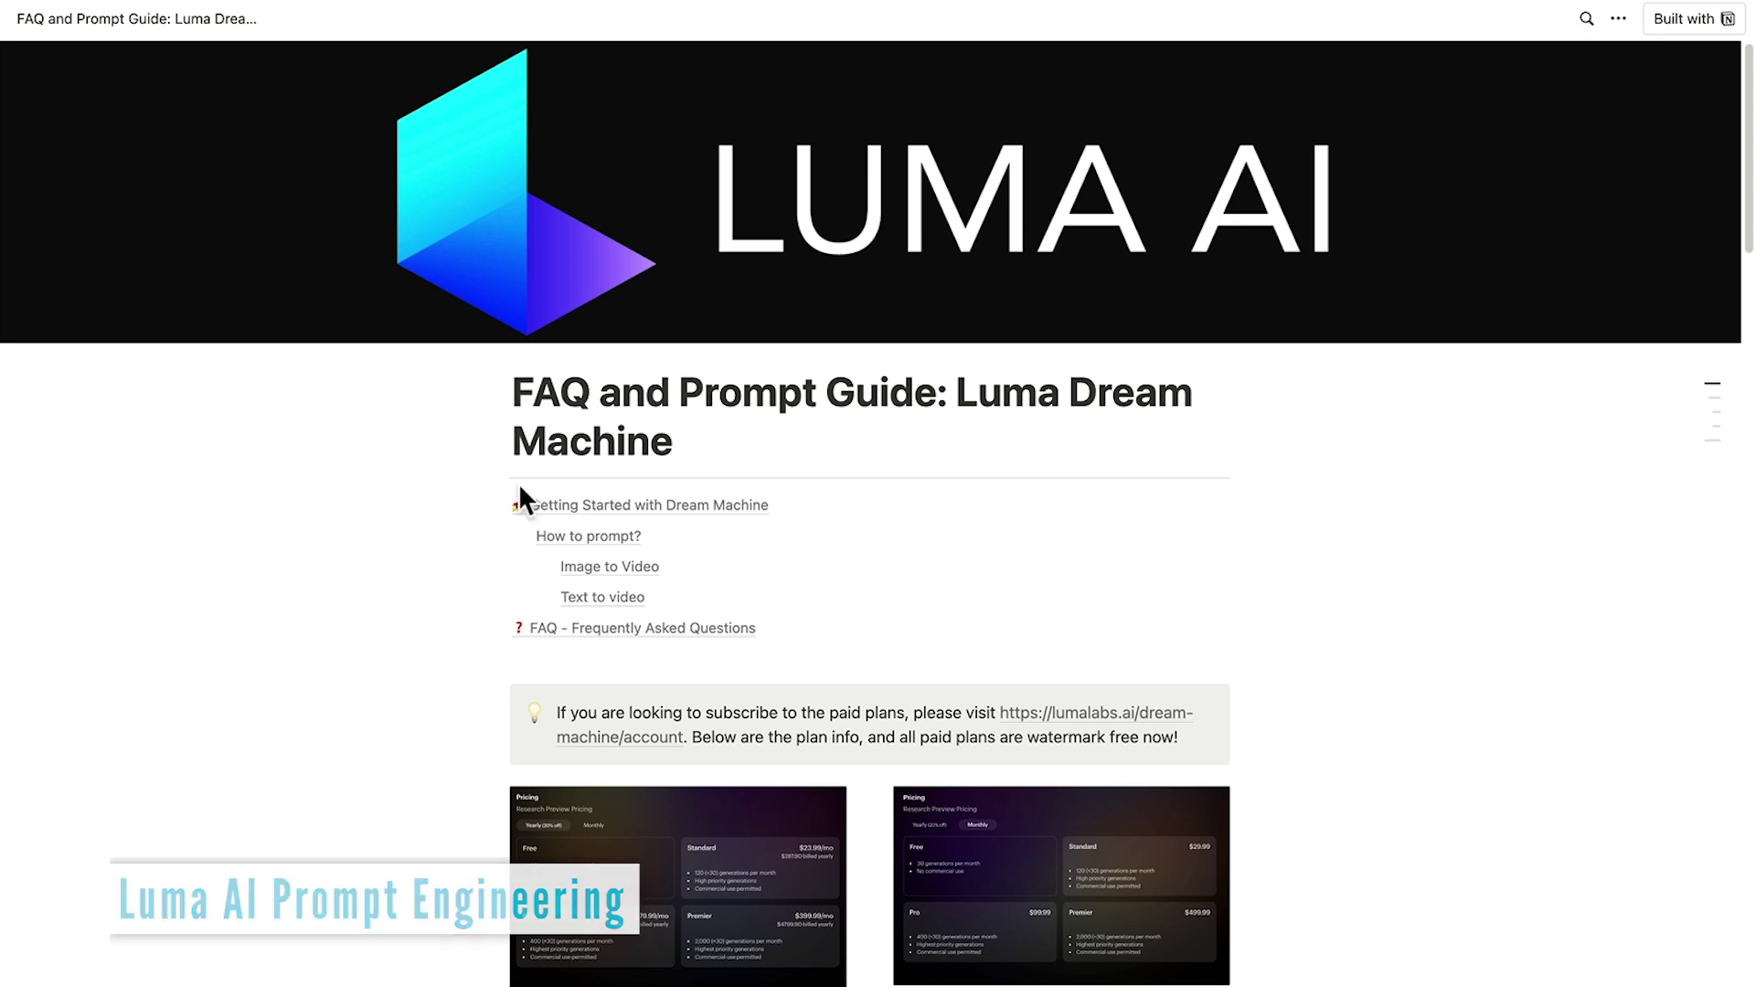
# Jump to 'How to prompt?' and select the Image to Video and Text to video tips.
pyautogui.click(552, 539)
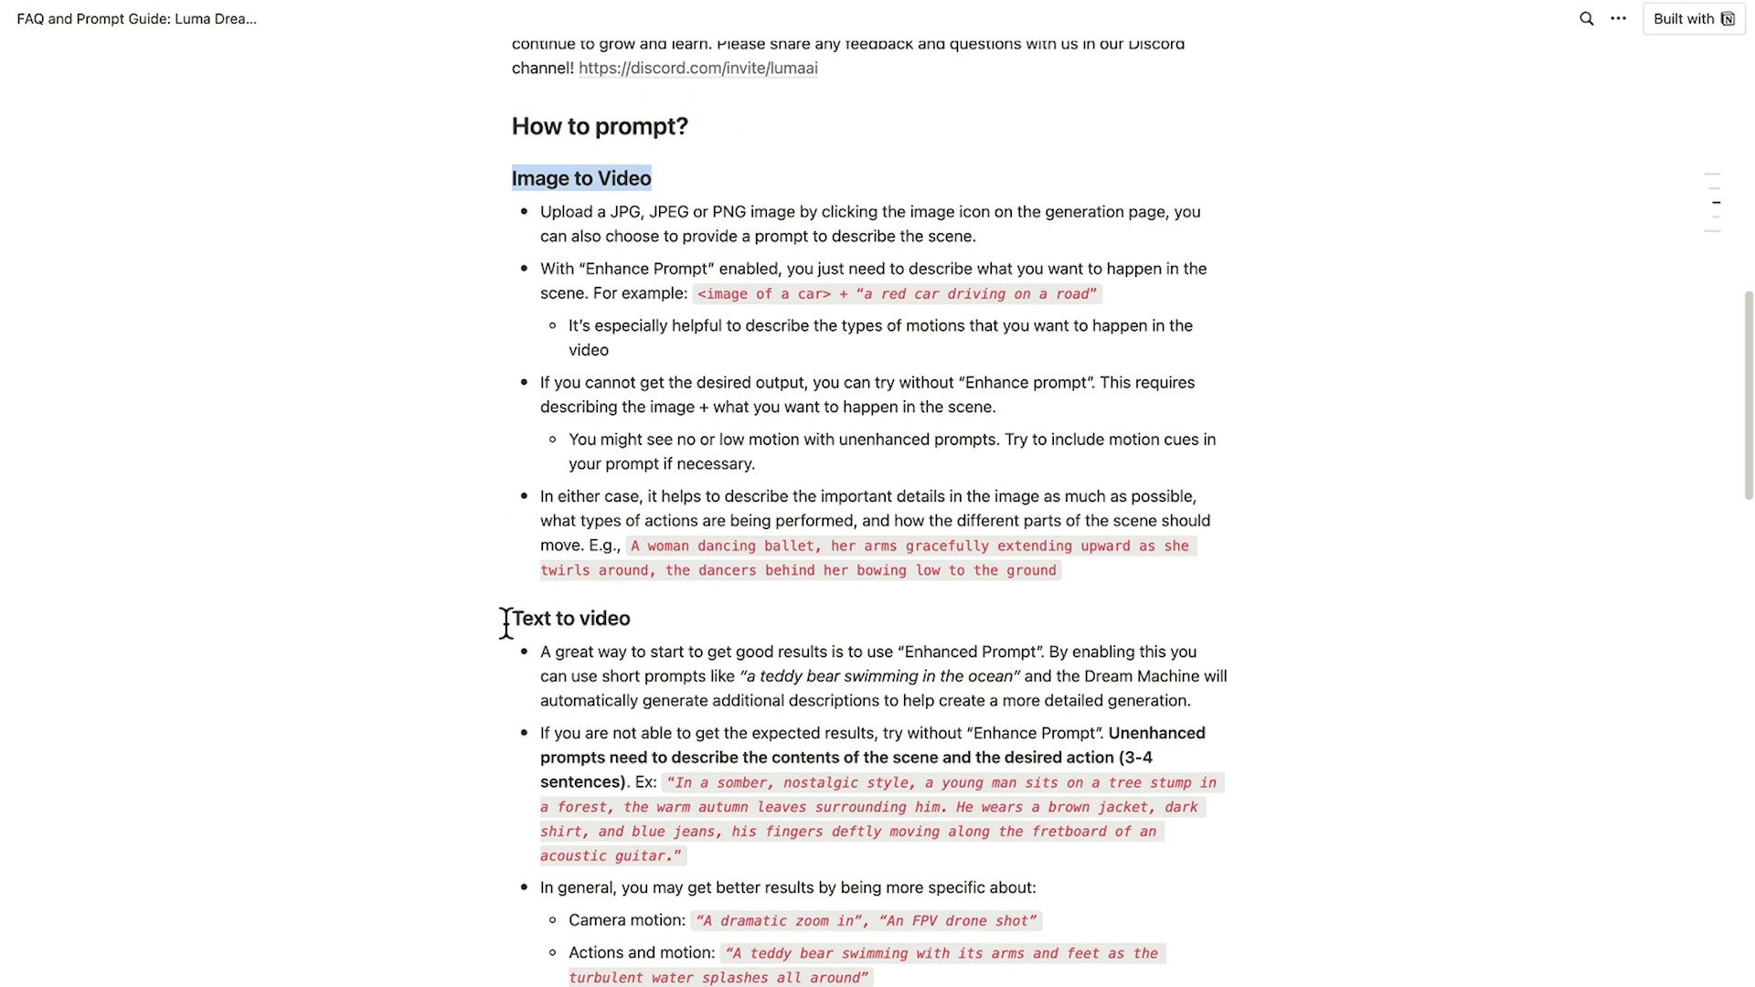
pyautogui.moveTo(625, 607); pyautogui.dragTo(1327, 704)
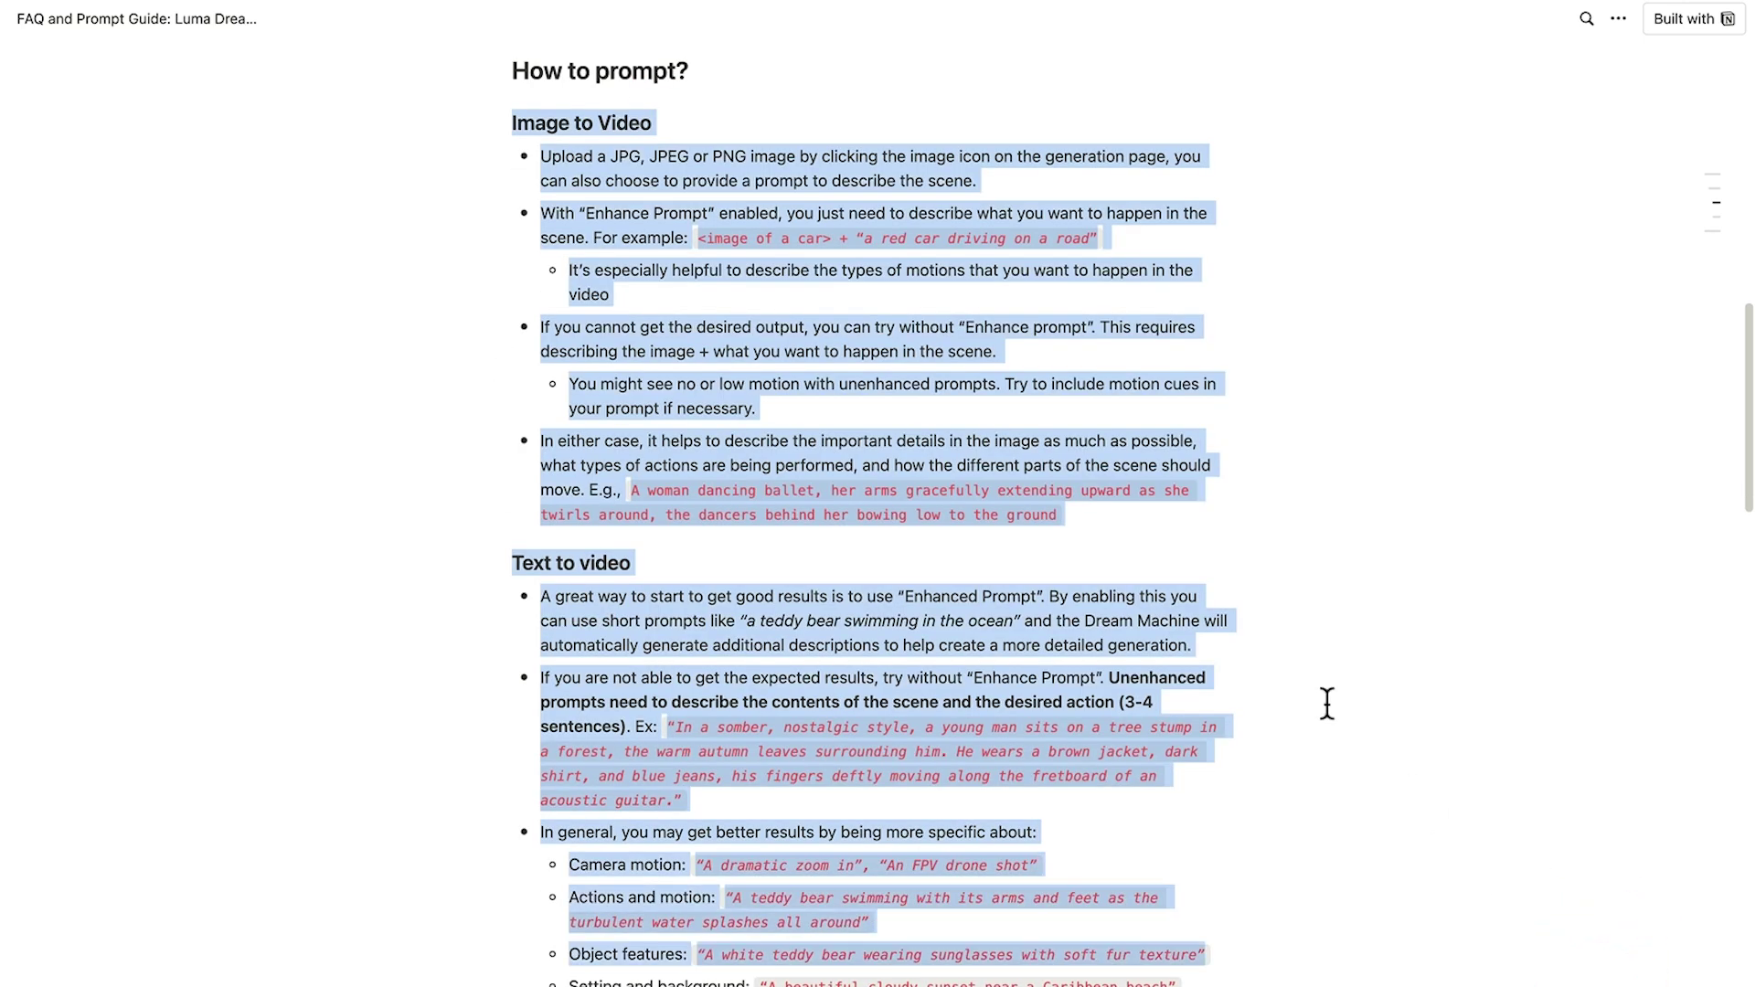